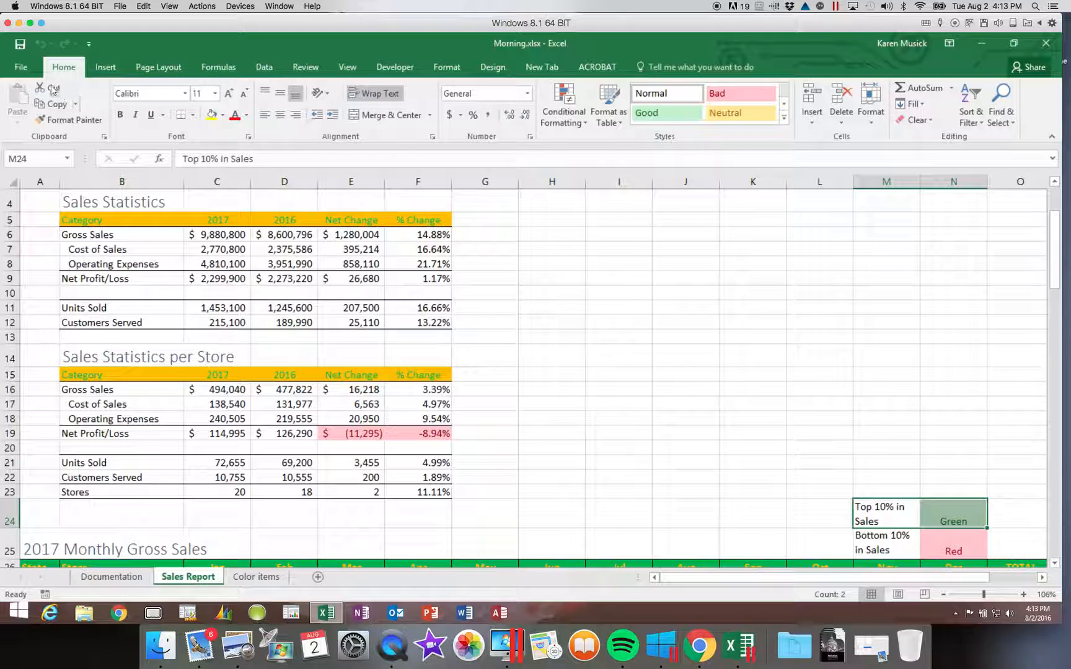
Step: Move the green Top 10% in Sales legend from M24:N24 into K25:L25
click(54, 103)
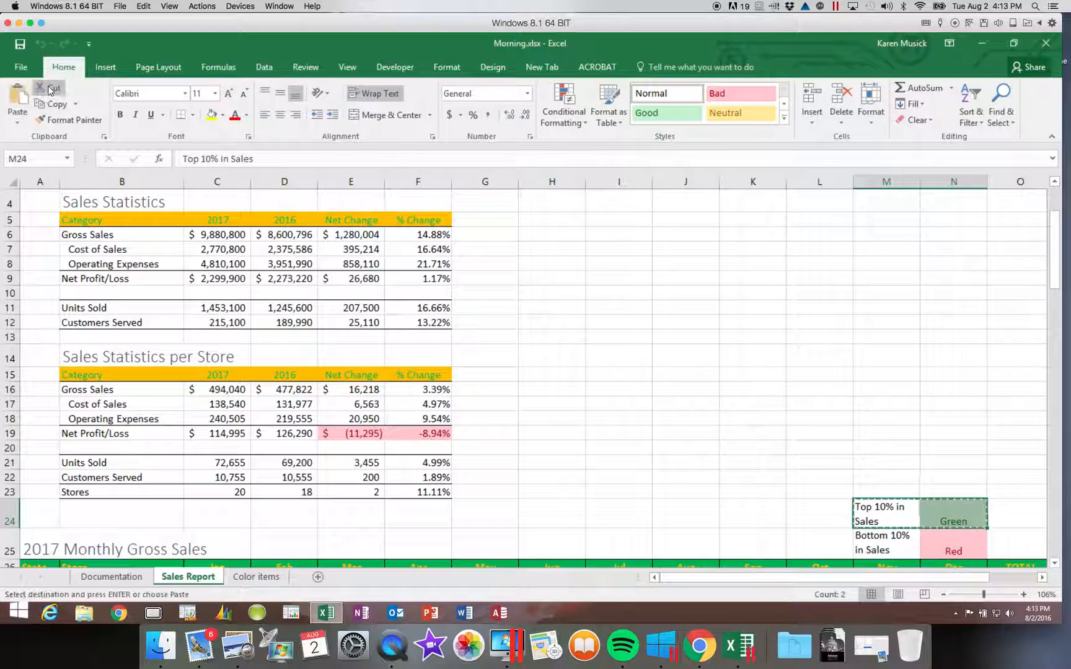
click(744, 546)
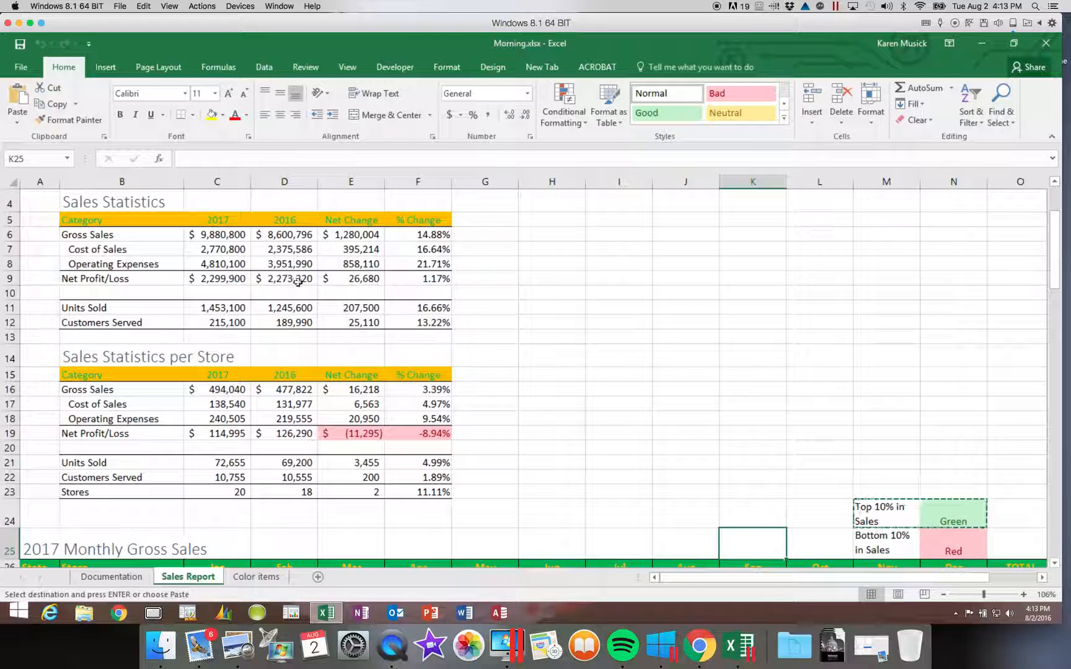
click(19, 101)
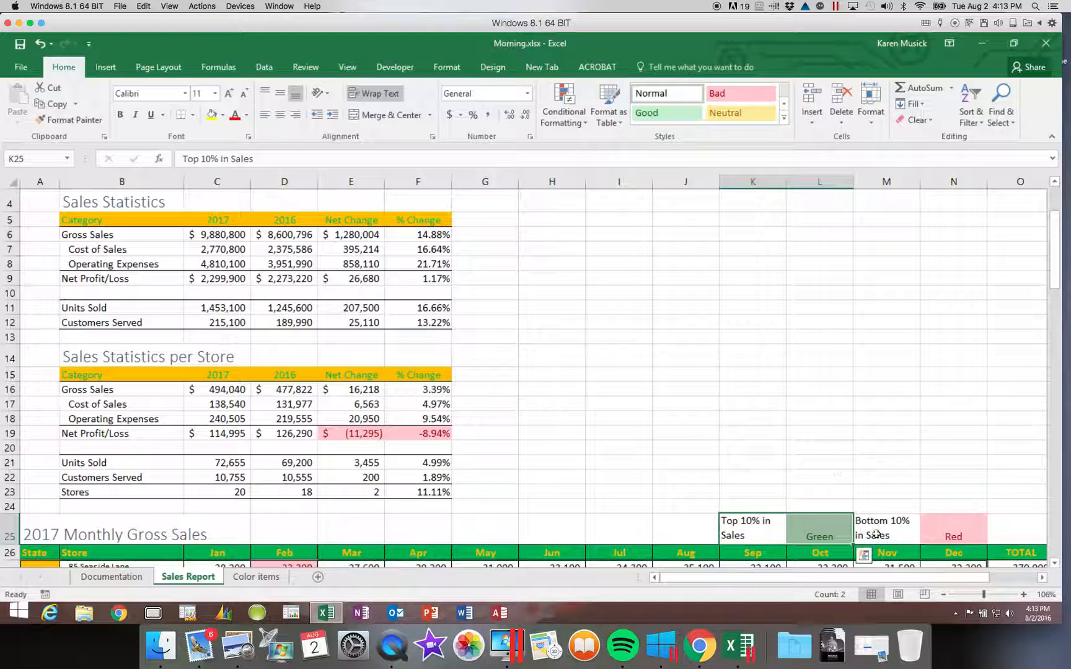
Step: Switch to Page Break Preview and zoom out to about 32% to see the whole report
click(924, 595)
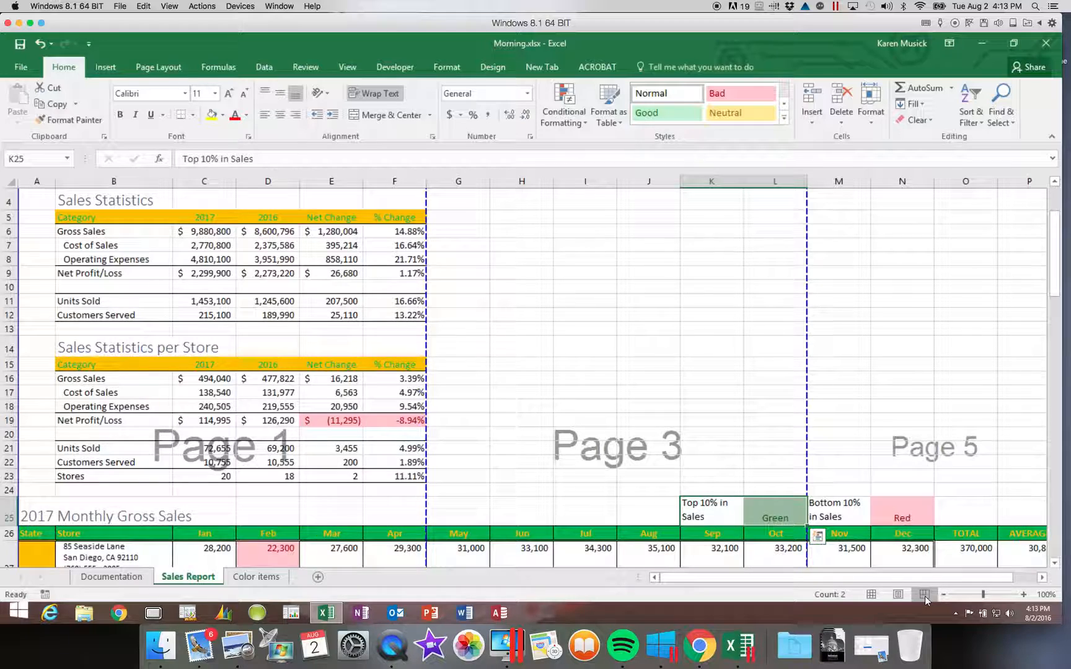
click(964, 596)
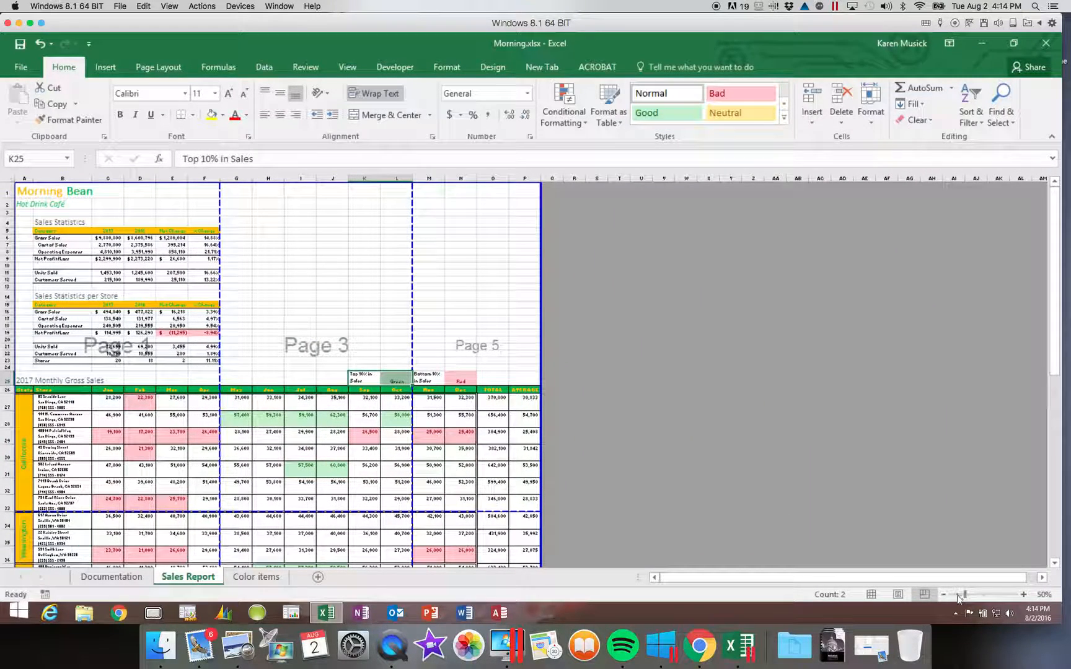
click(958, 595)
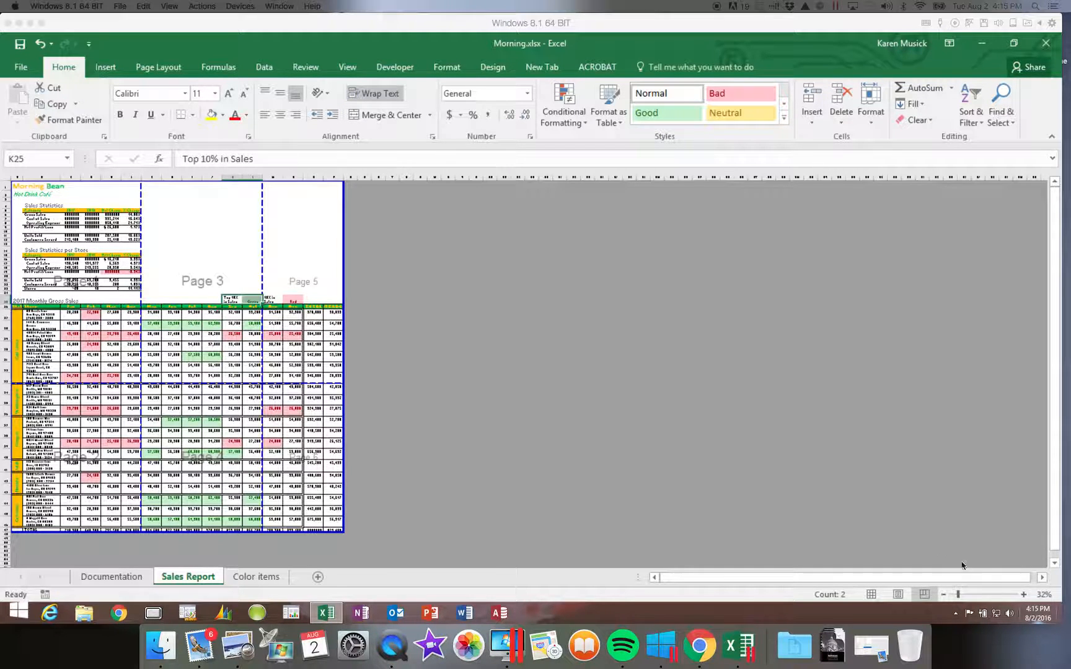
Step: Zoom Page Break Preview to about 80% and select A1 with the Morning Bean title
click(979, 595)
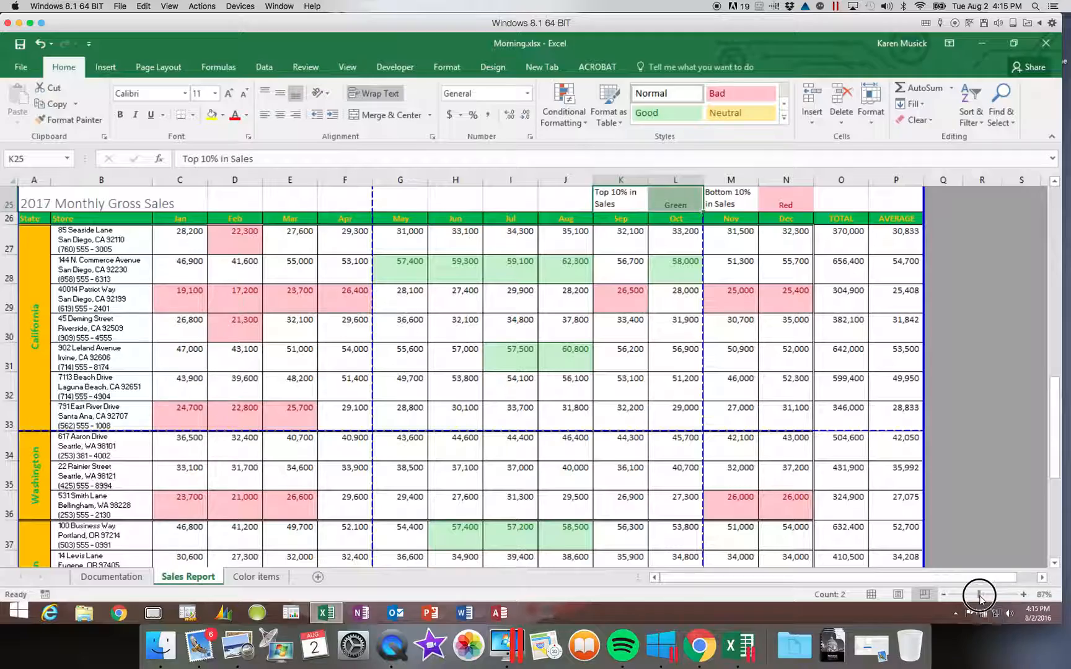
drag(980, 596, 973, 597)
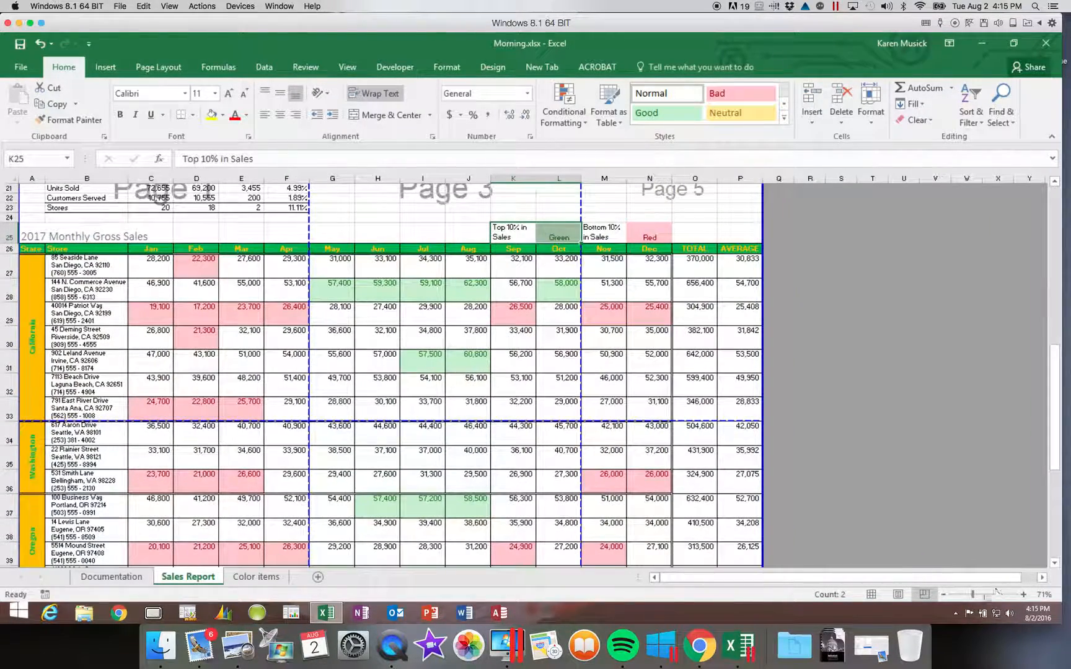
click(979, 596)
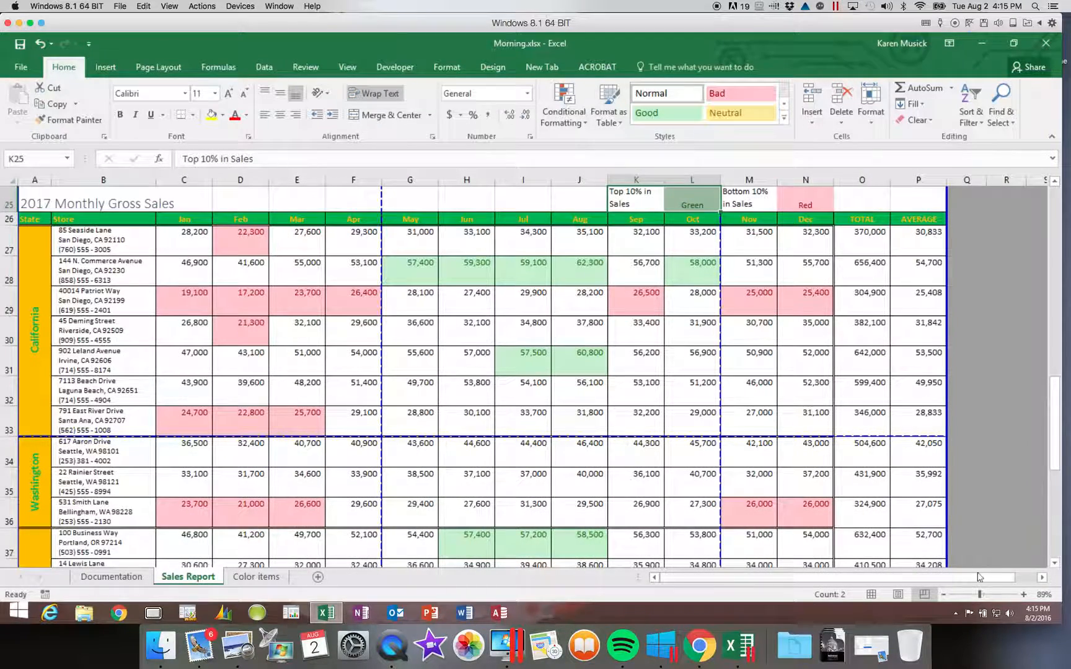
click(943, 595)
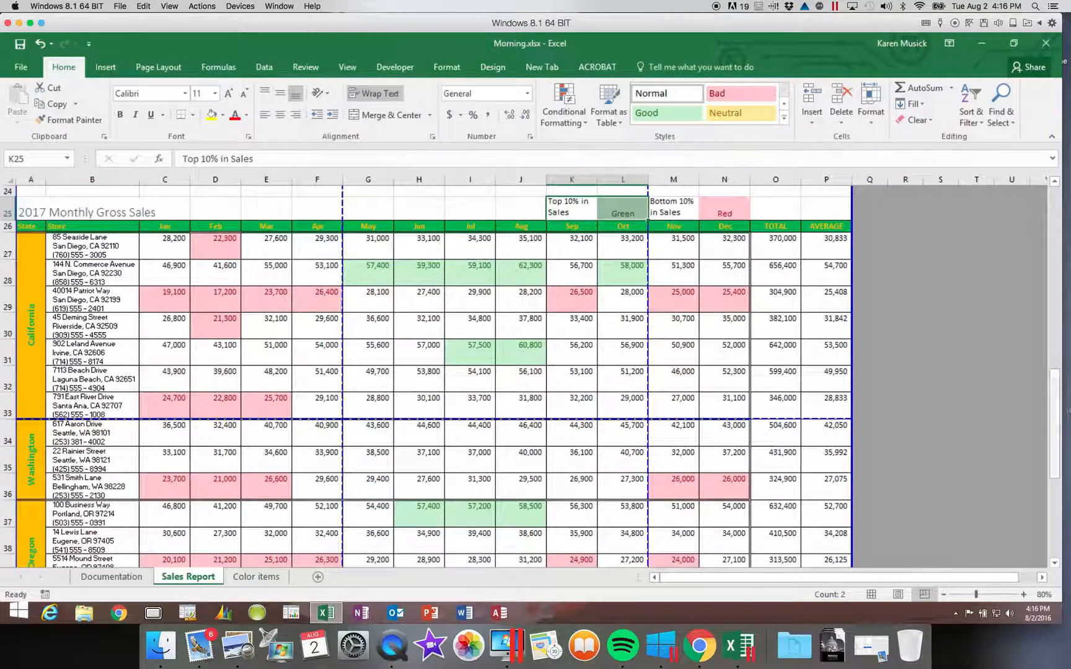
drag(1055, 425, 1055, 218)
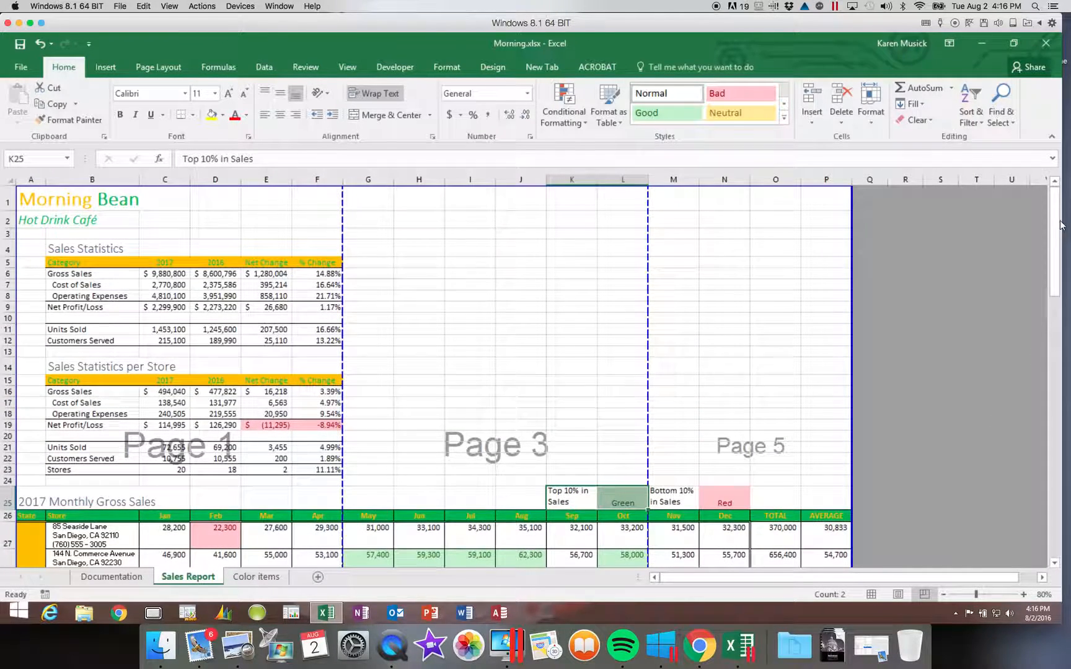
click(34, 200)
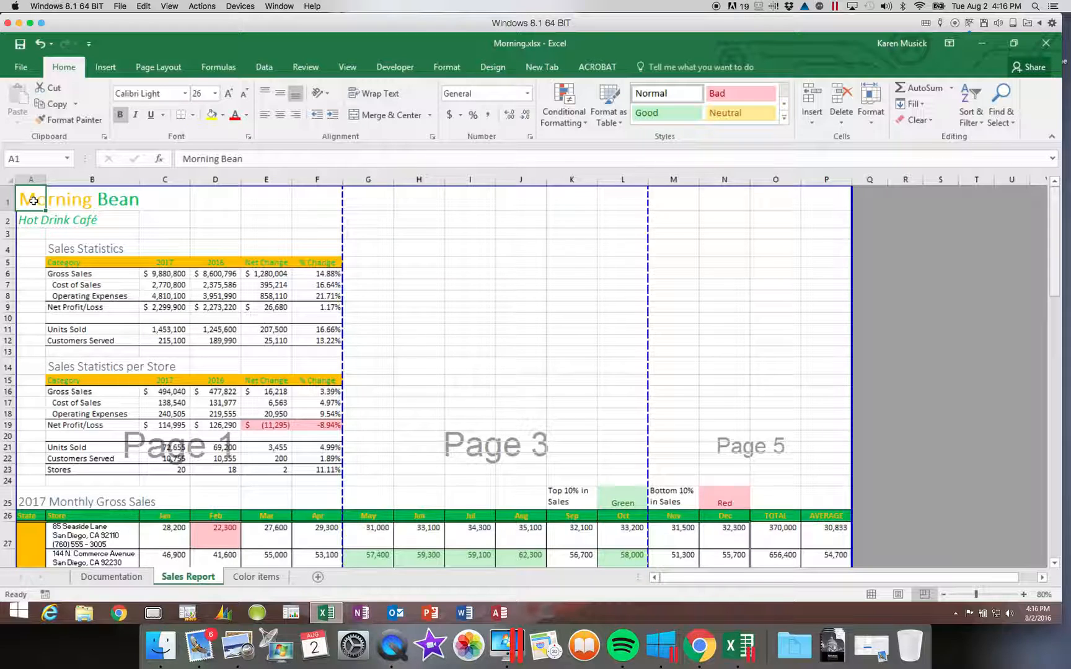
Step: Select A1:F24 and add the monthly sales table A25:P47 to the selection
click(321, 488)
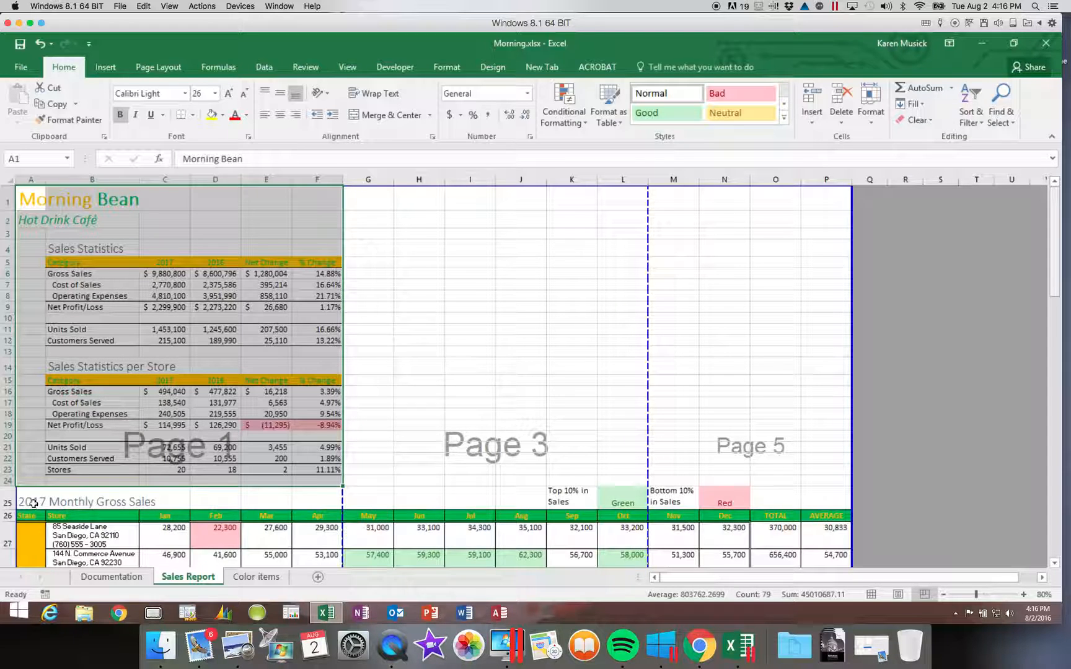
drag(28, 502, 732, 456)
drag(783, 496, 822, 543)
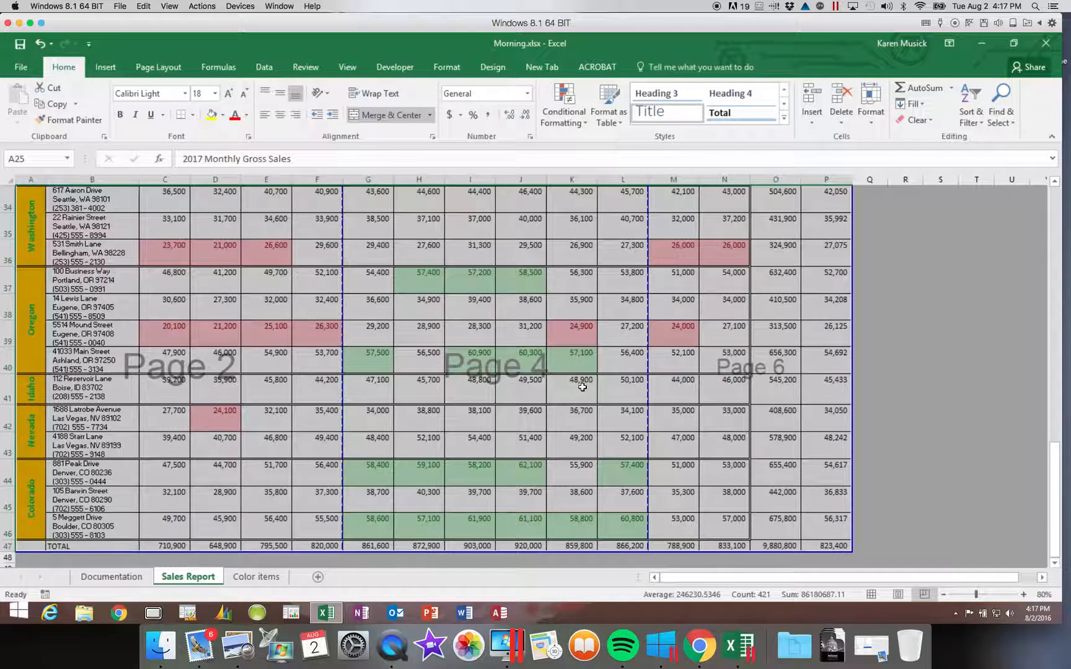
Step: Set the print area to the selected ranges A1:F24 and A25:P47 from Page Layout
click(174, 68)
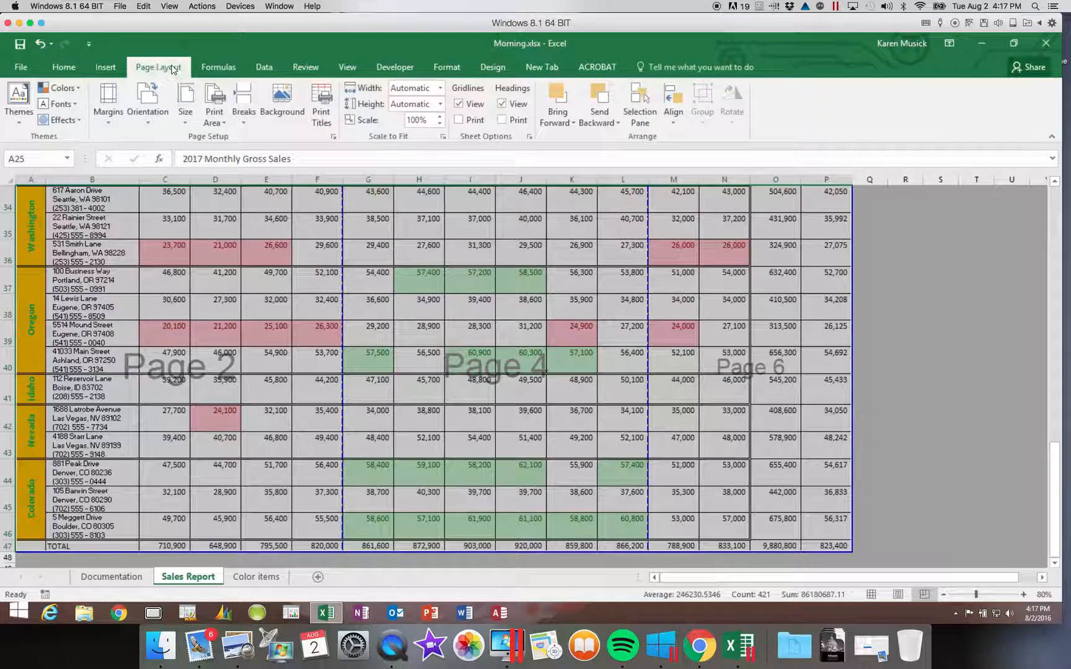
click(212, 123)
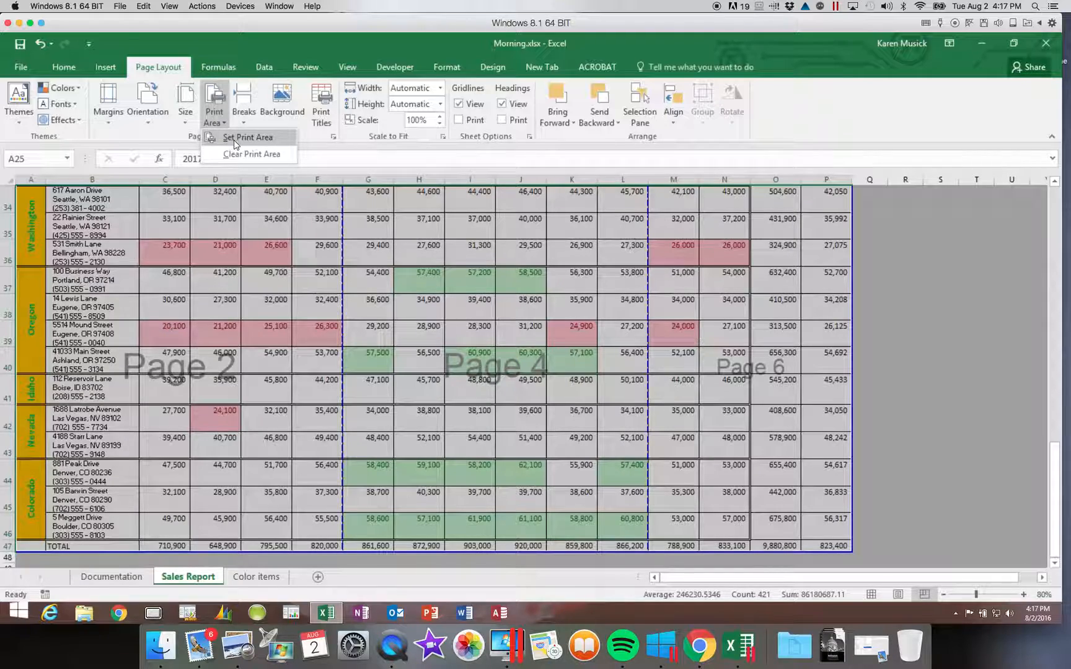
click(235, 142)
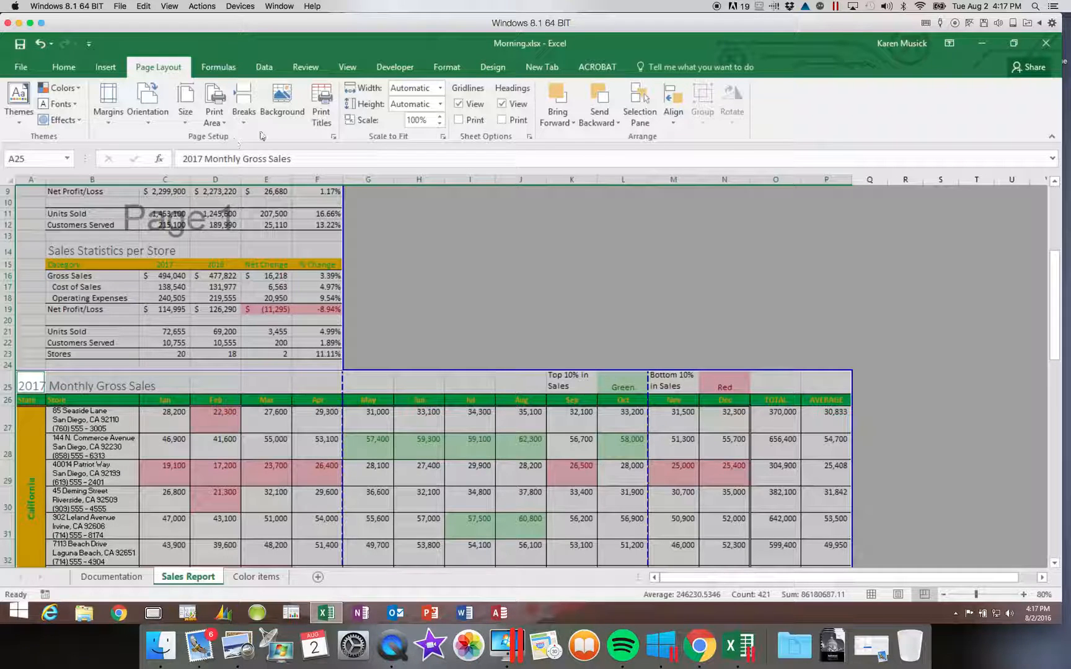
Step: Zoom out to 50% and drag the vertical page break right, making the print scale 69%
drag(1056, 288, 1055, 226)
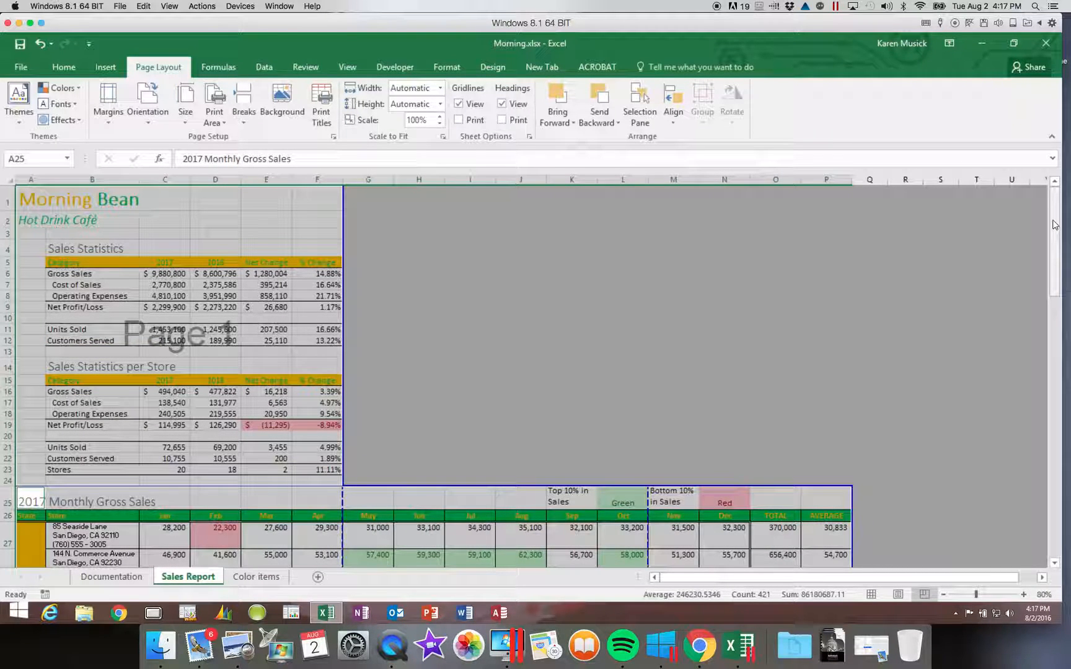
click(942, 595)
click(941, 595)
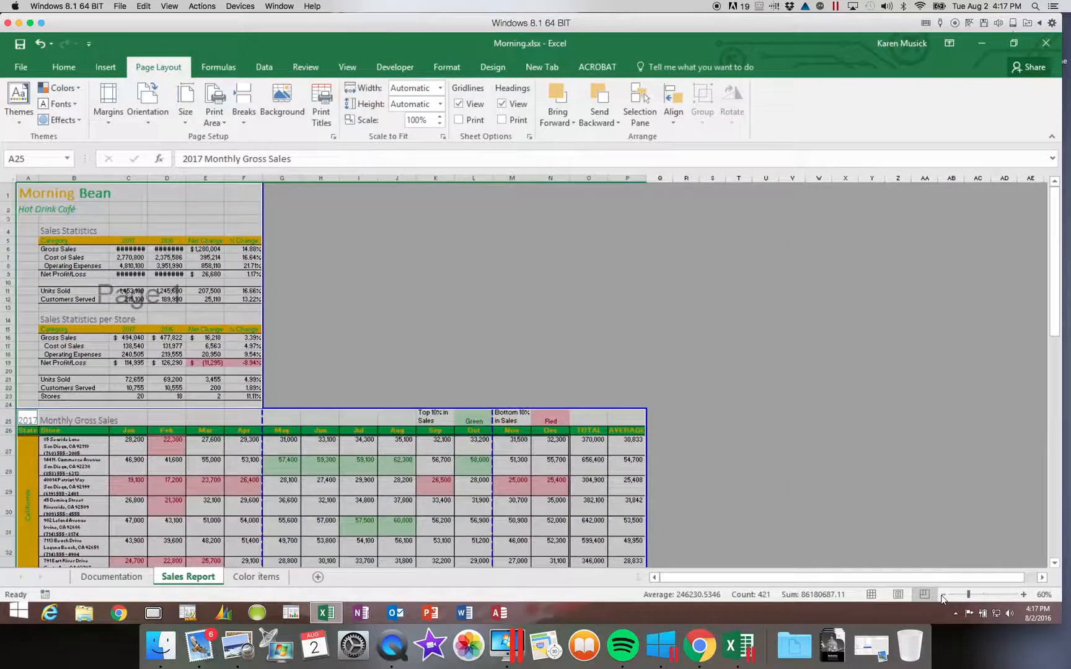
click(941, 595)
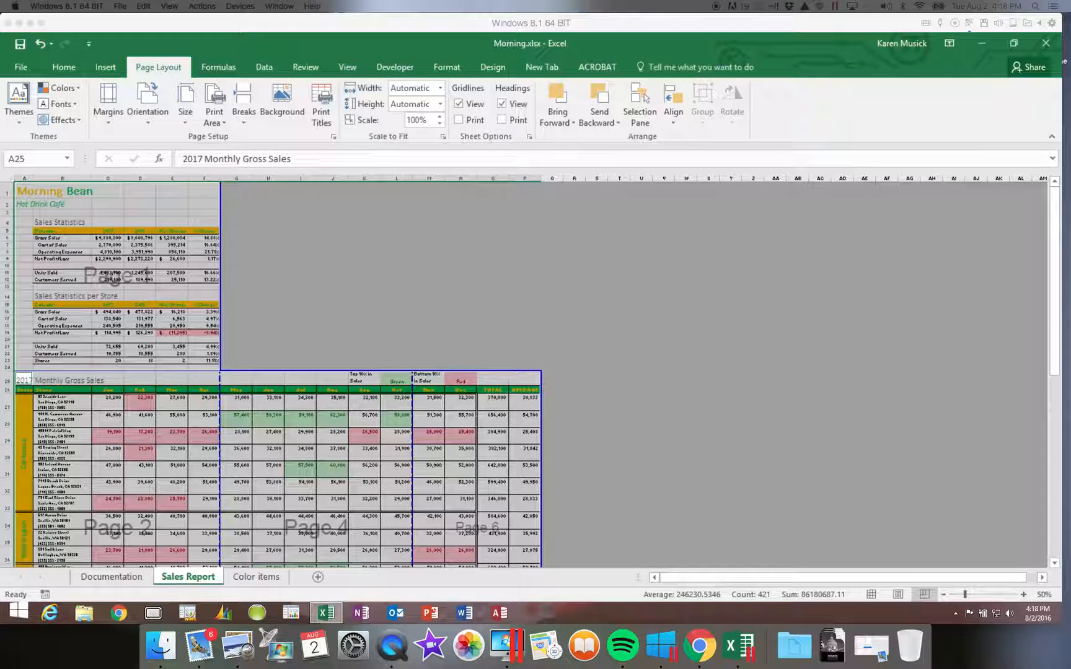
click(412, 484)
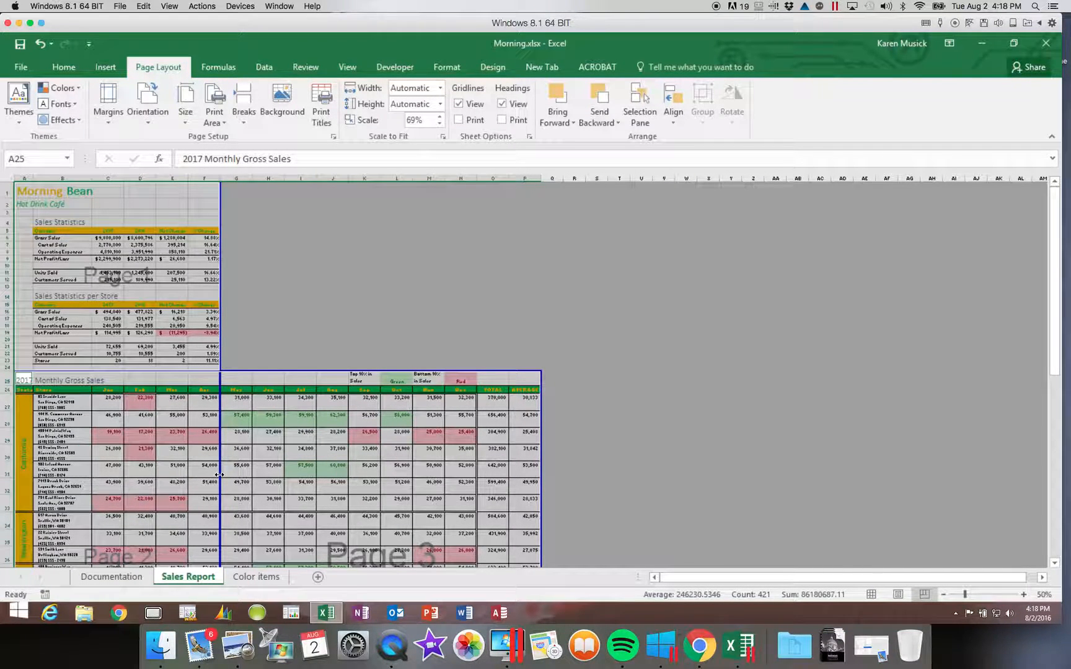
Step: Drag the page break further right to fit columns A–P at 42%, then select column I
drag(219, 474, 785, 480)
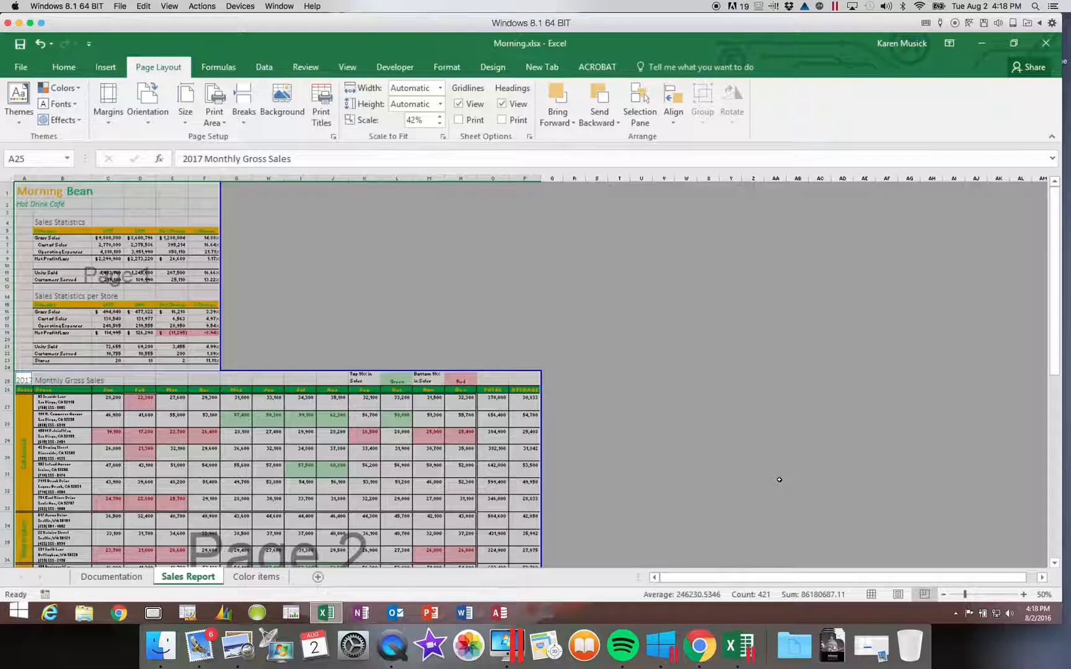
key(super+c)
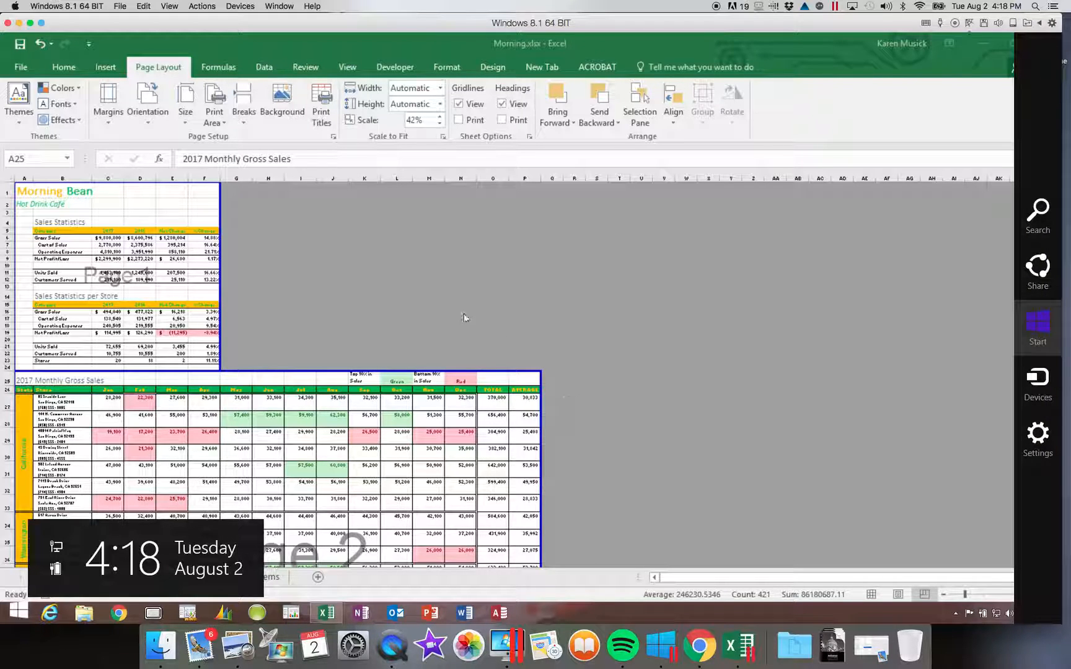
key(Escape)
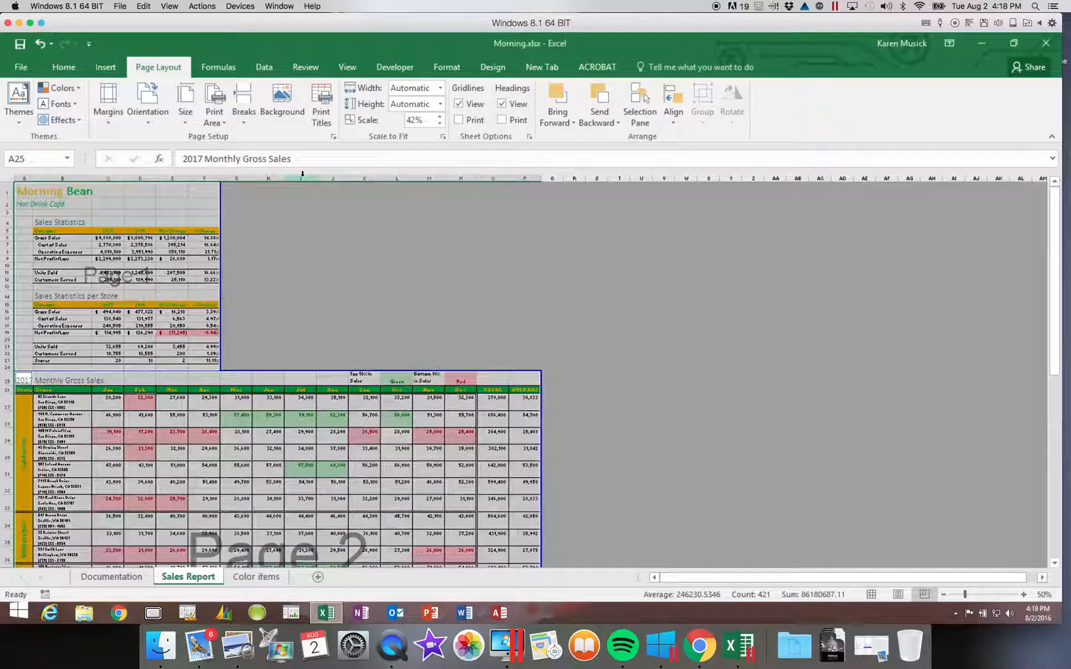
click(302, 178)
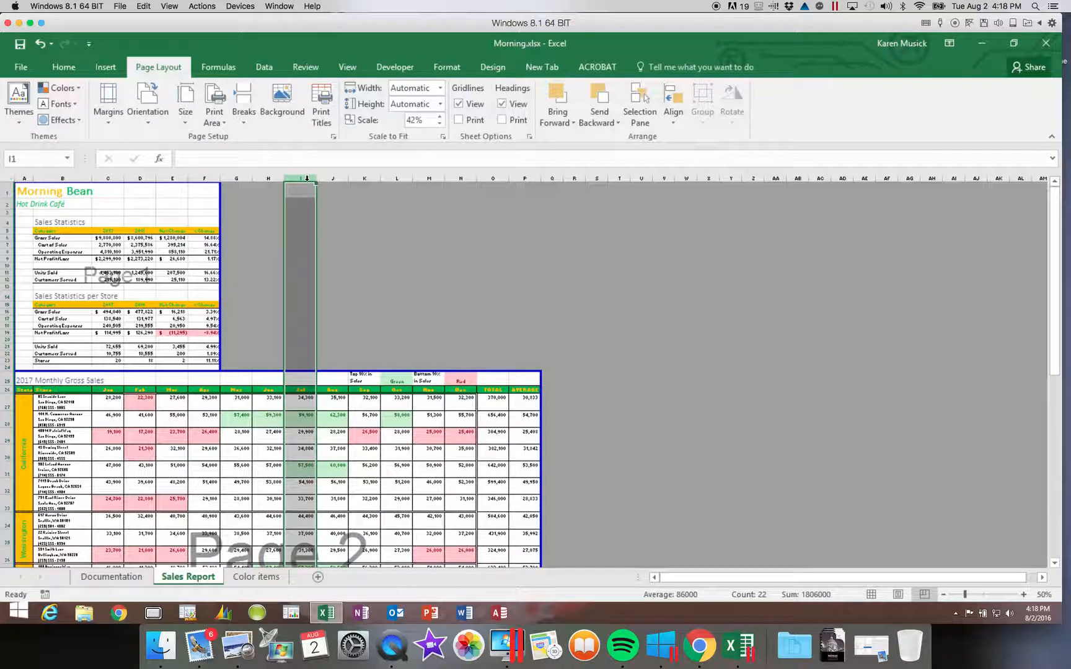
Step: Insert a page break before column I, splitting the sales table into Pages 2 and 3
click(246, 122)
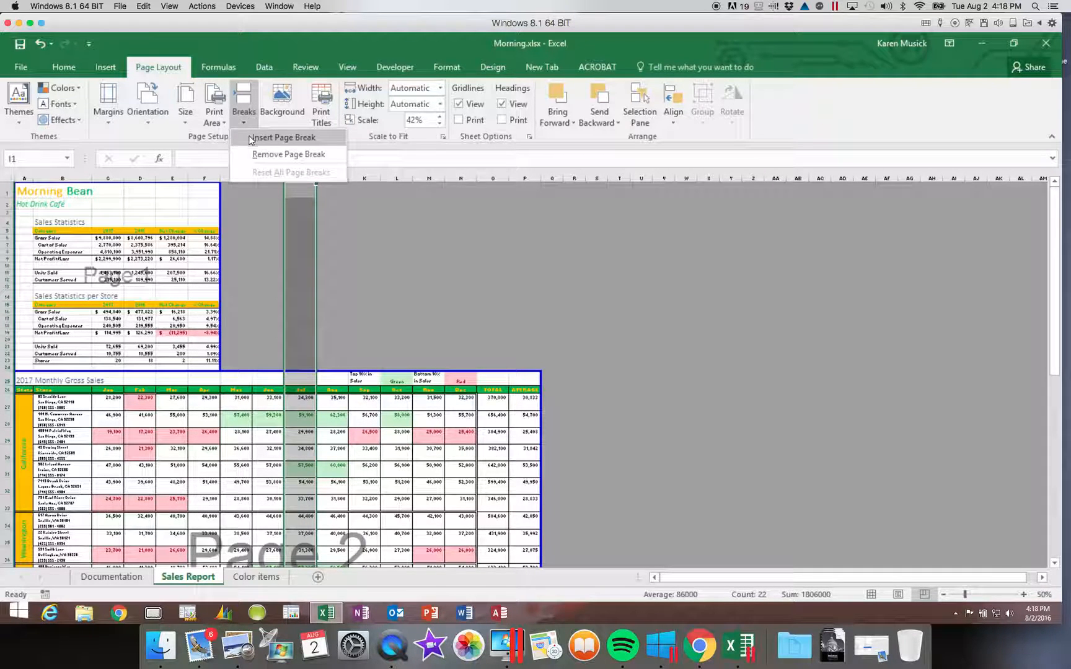
click(250, 137)
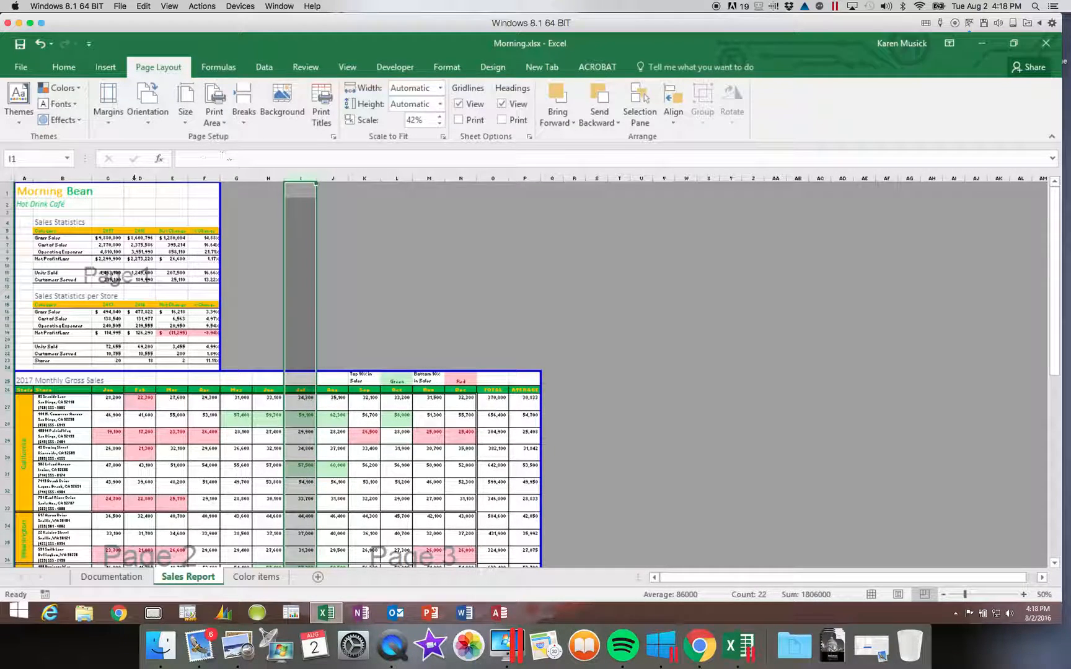
click(25, 188)
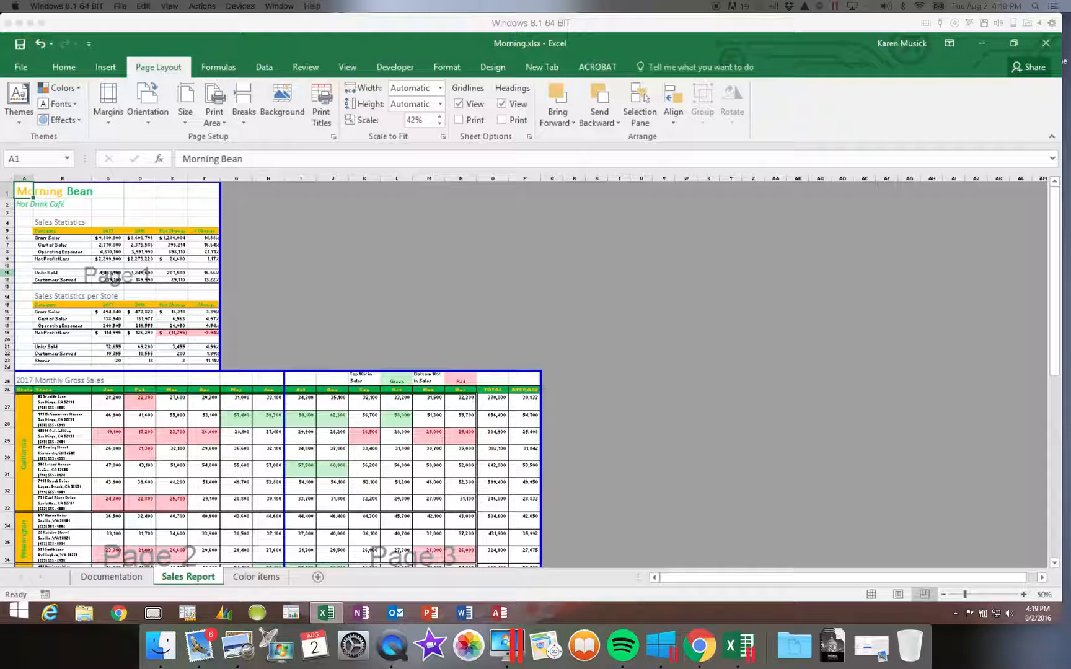
Step: In Print Titles, repeat rows 1:2 at the top and columns A:B at the left
click(320, 121)
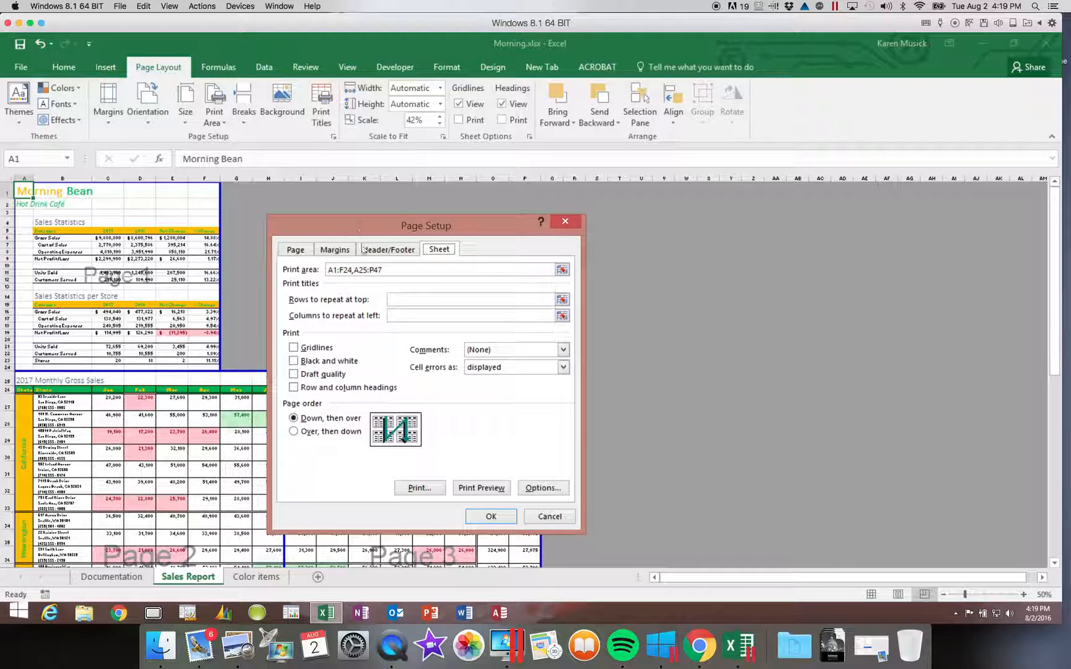
click(394, 300)
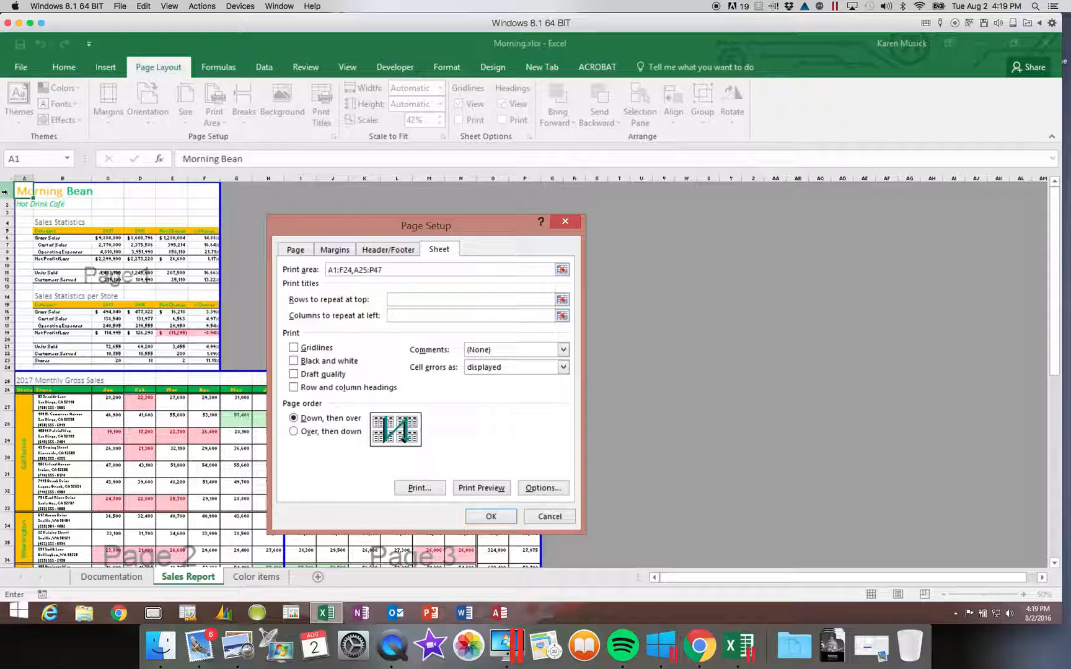
drag(5, 192, 3, 203)
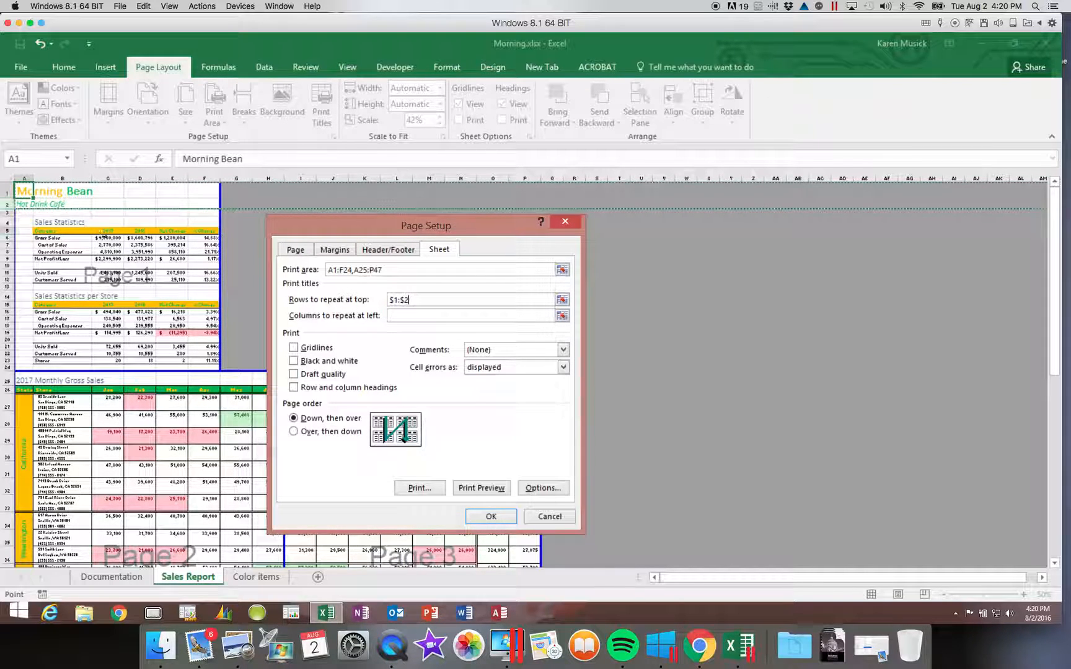
click(395, 317)
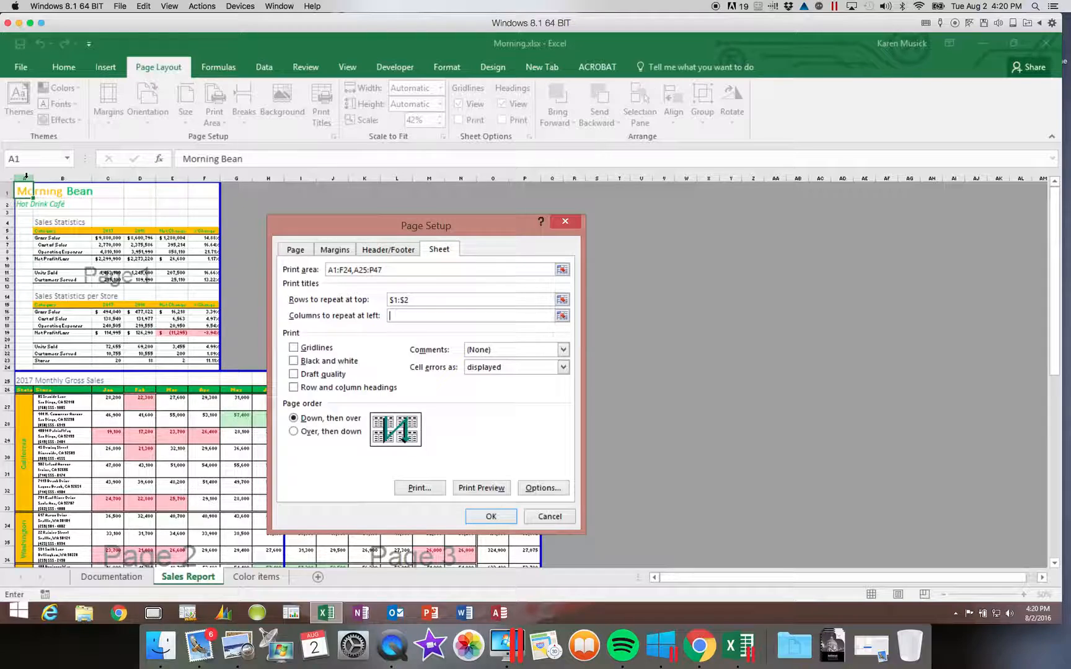
drag(25, 176, 46, 177)
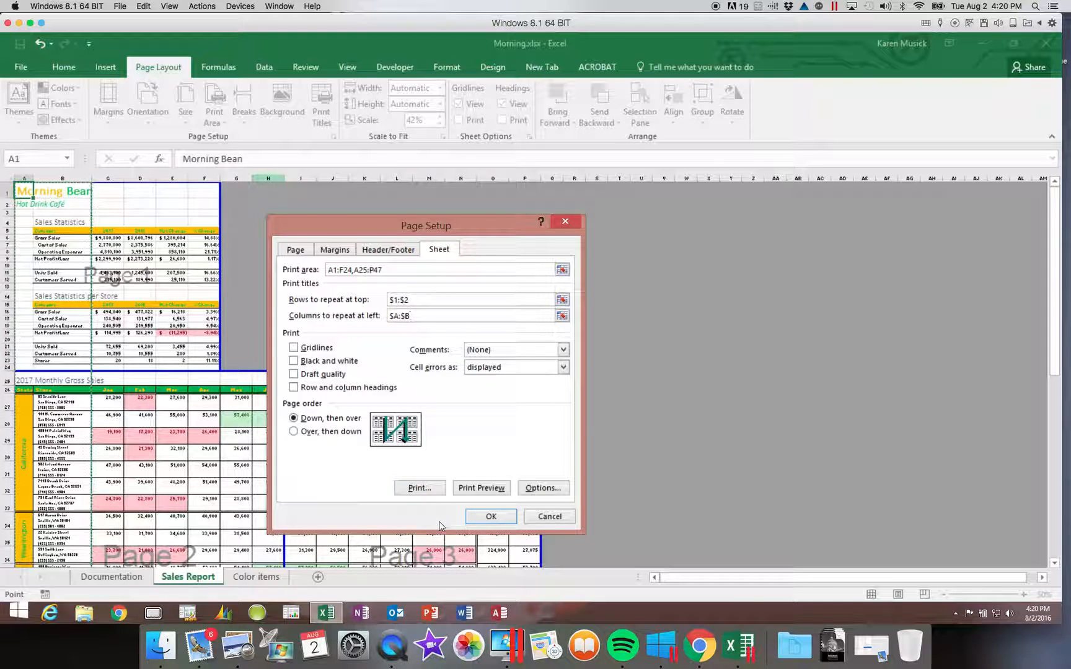
Step: Preview printed pages 1 through 3, then return to the Sales Report worksheet
click(493, 488)
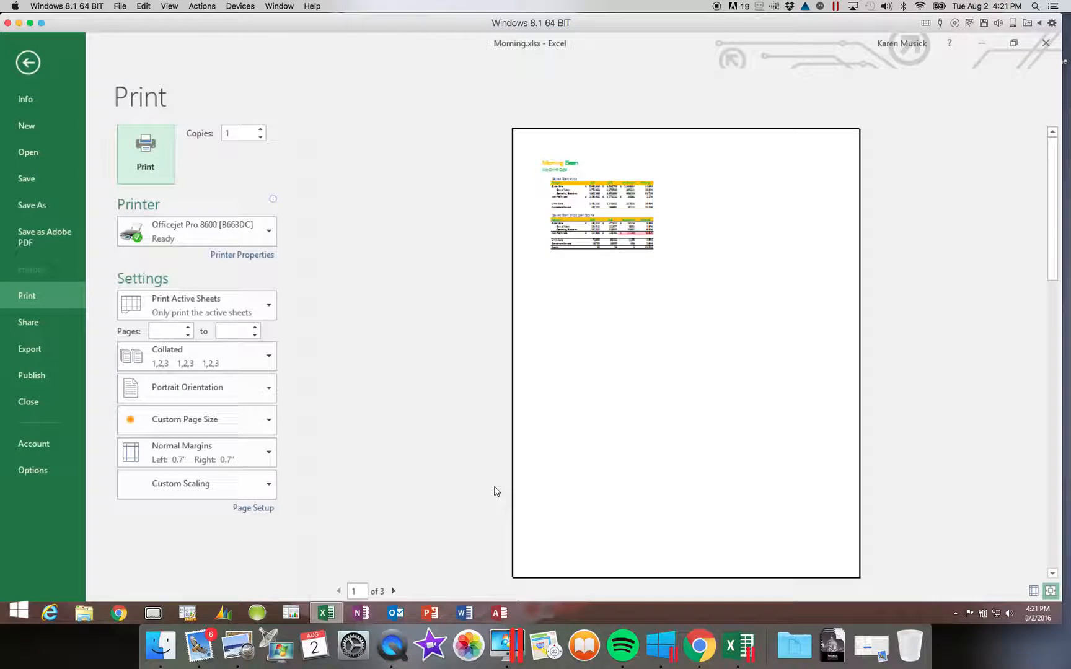
click(392, 592)
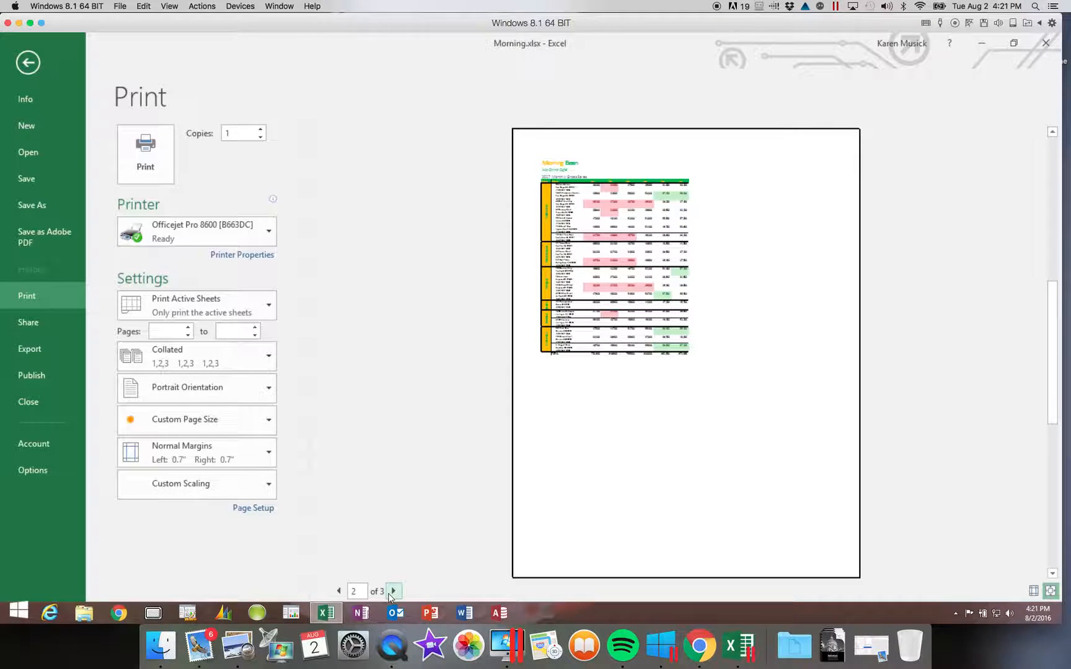
click(392, 592)
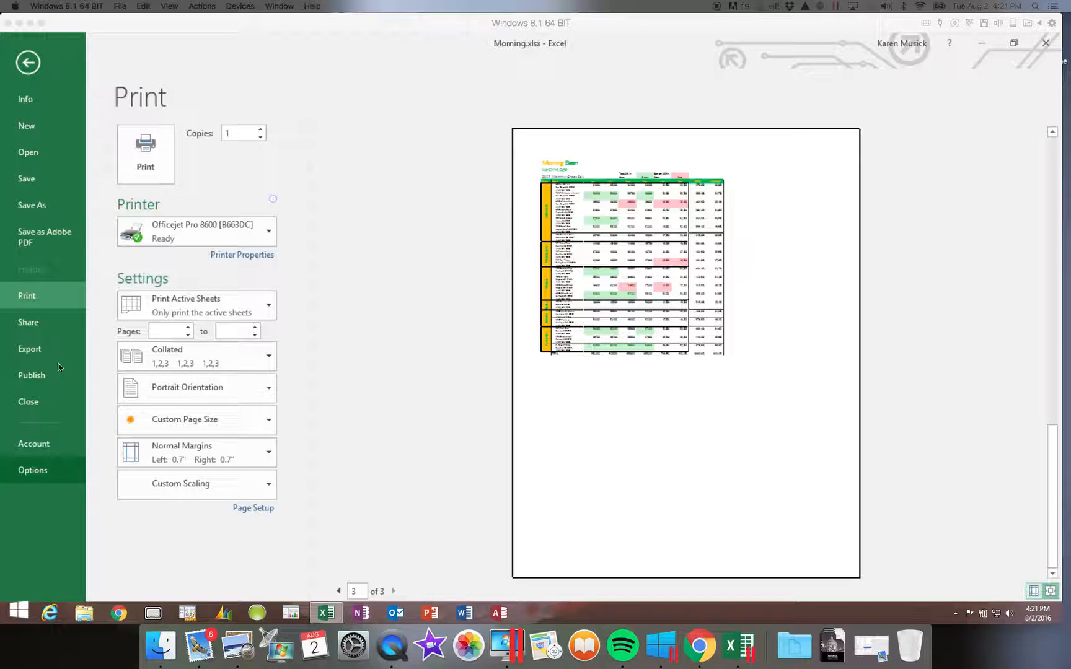
click(35, 67)
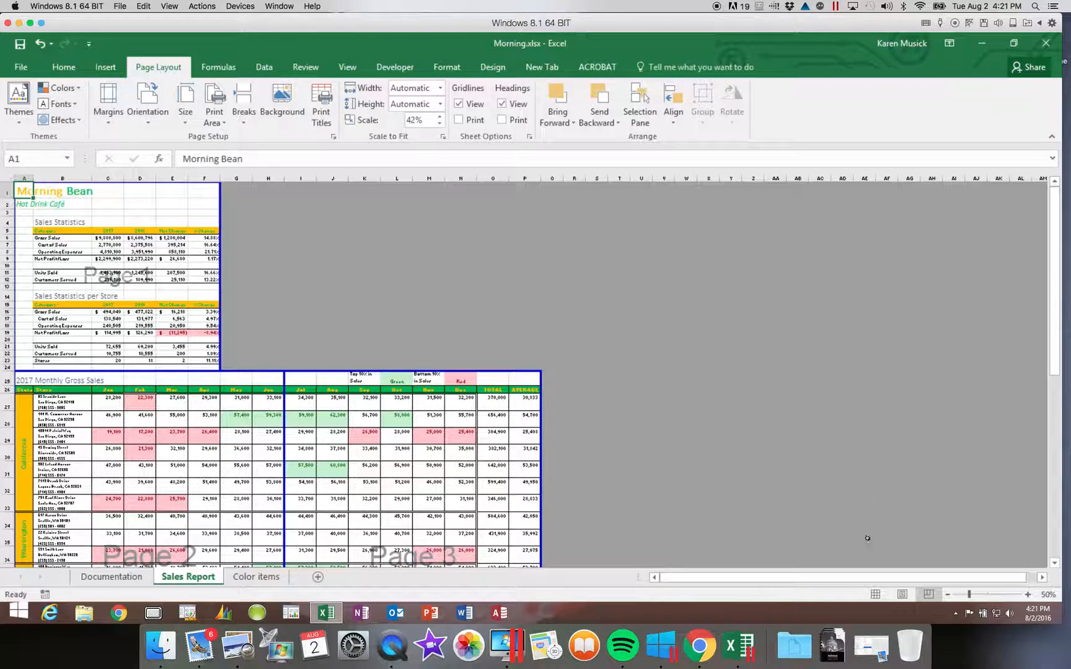
Step: Peek at the empty centre header in Page Layout view, then return the sheet to Normal view
click(903, 597)
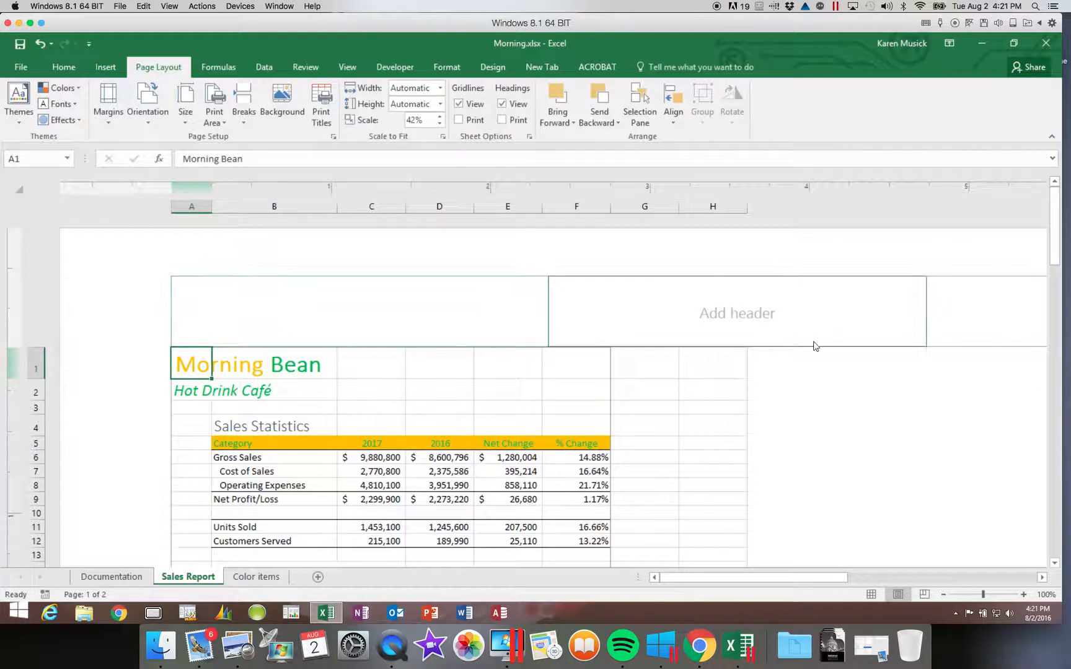
click(656, 354)
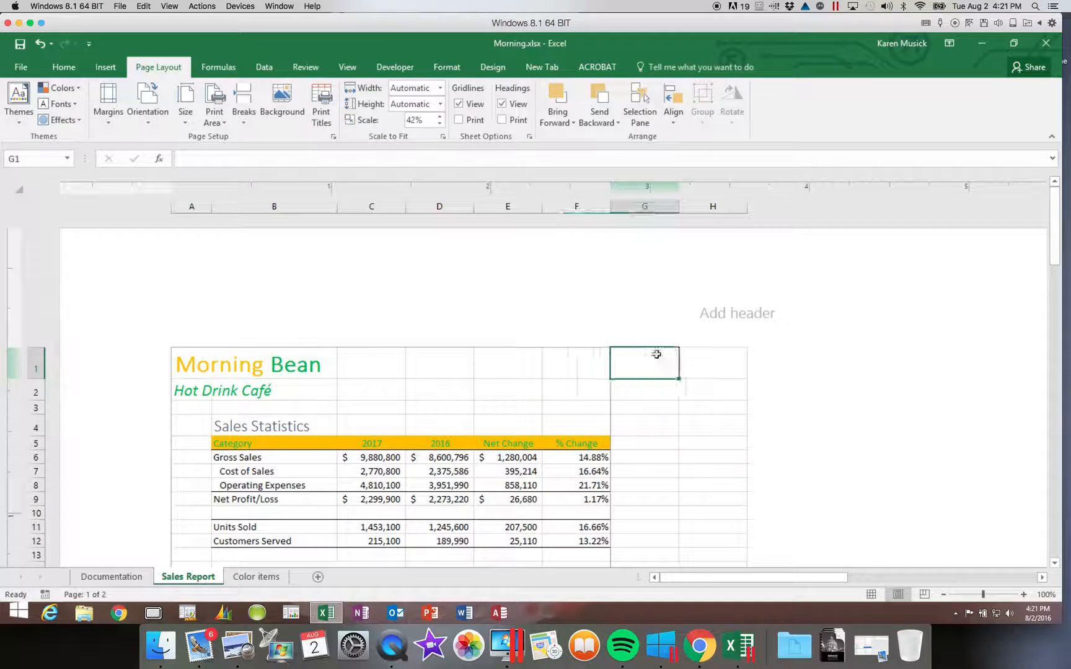
click(648, 320)
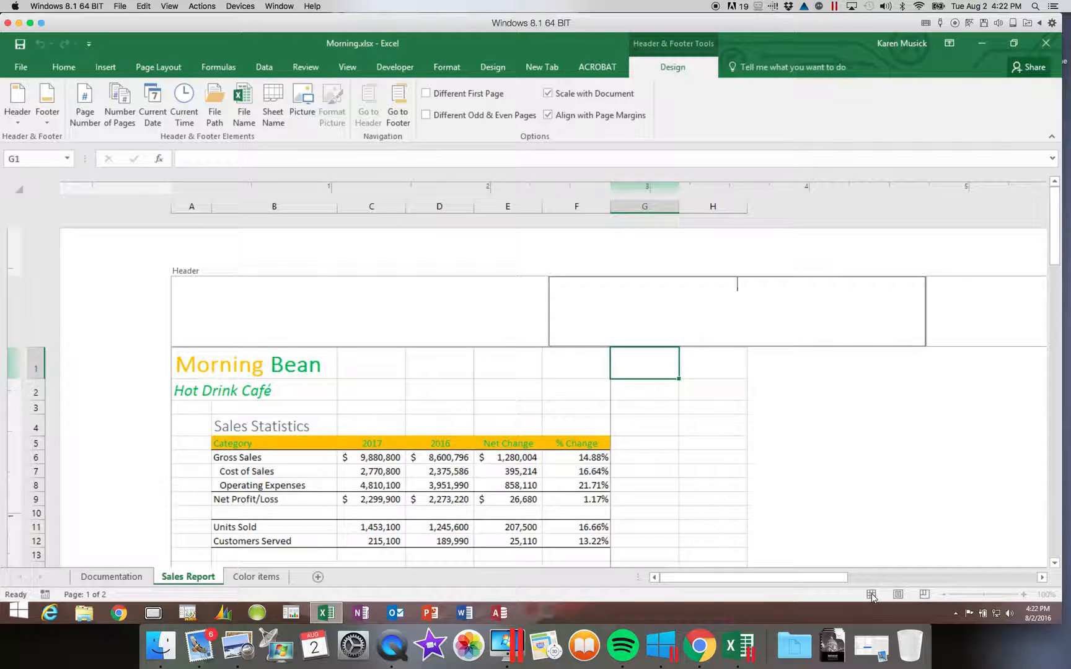
click(669, 396)
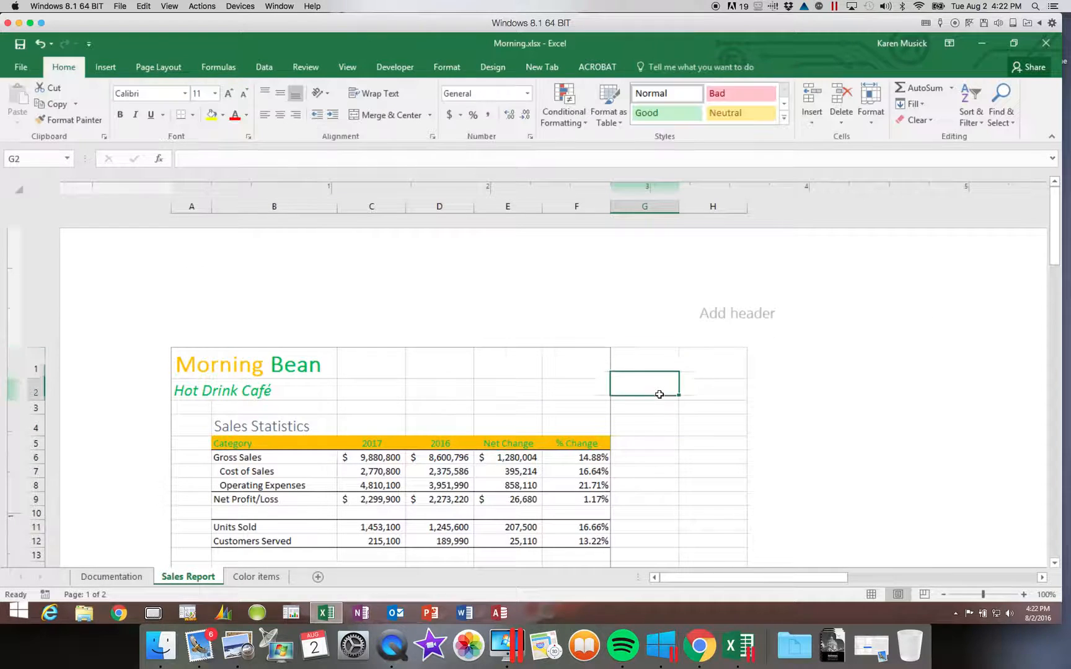
click(870, 595)
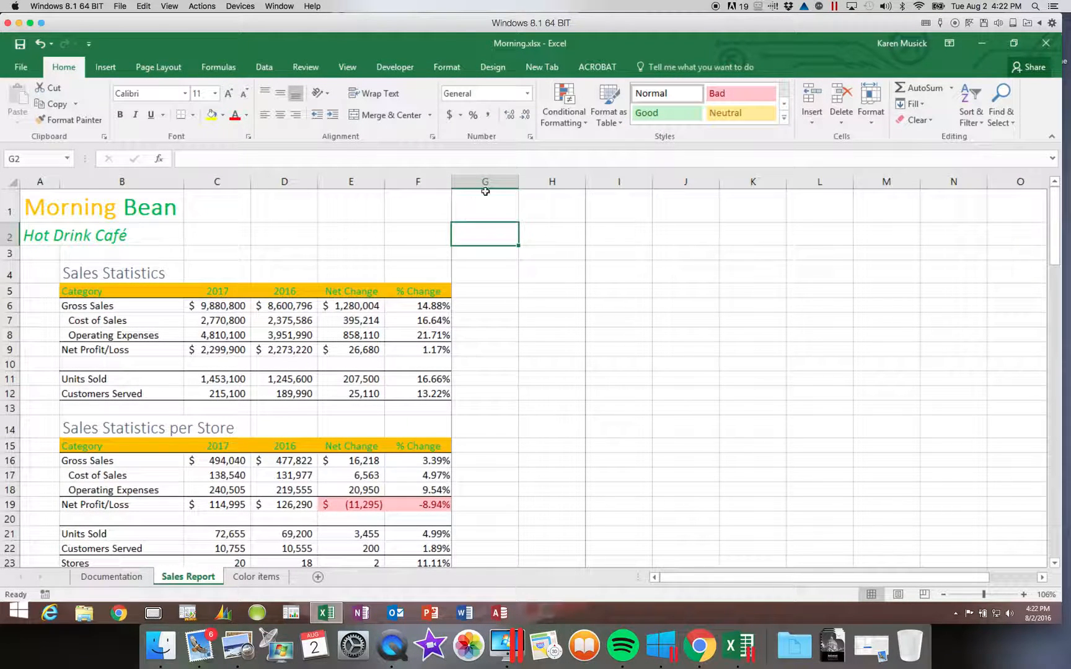
click(159, 66)
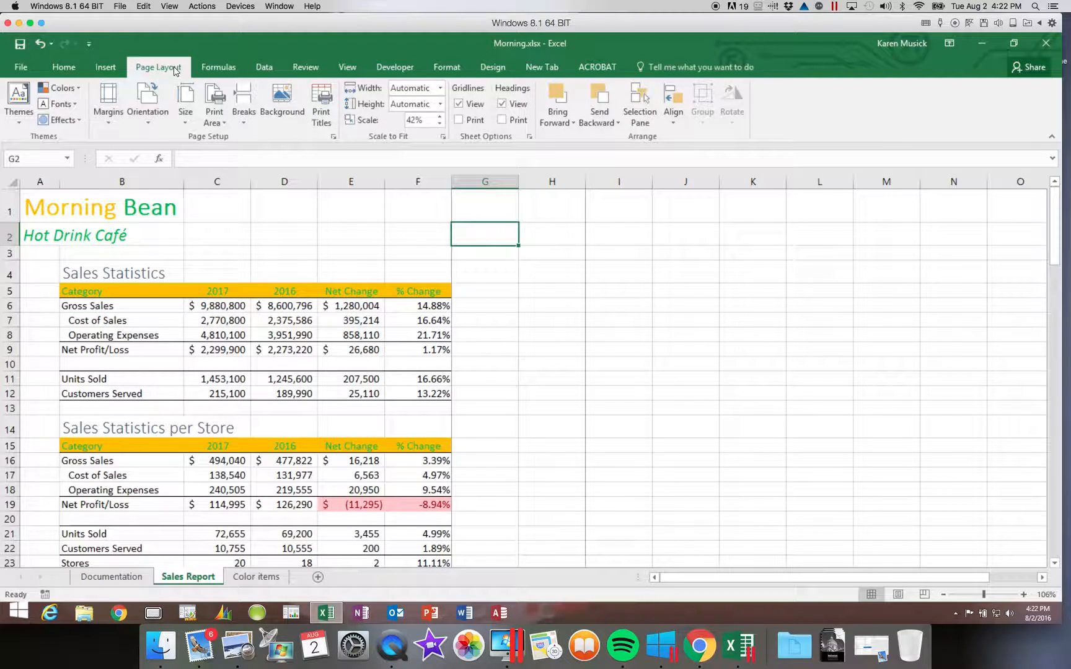
Step: Turn on 'Different first page' in Page Setup's Header/Footer settings
click(335, 140)
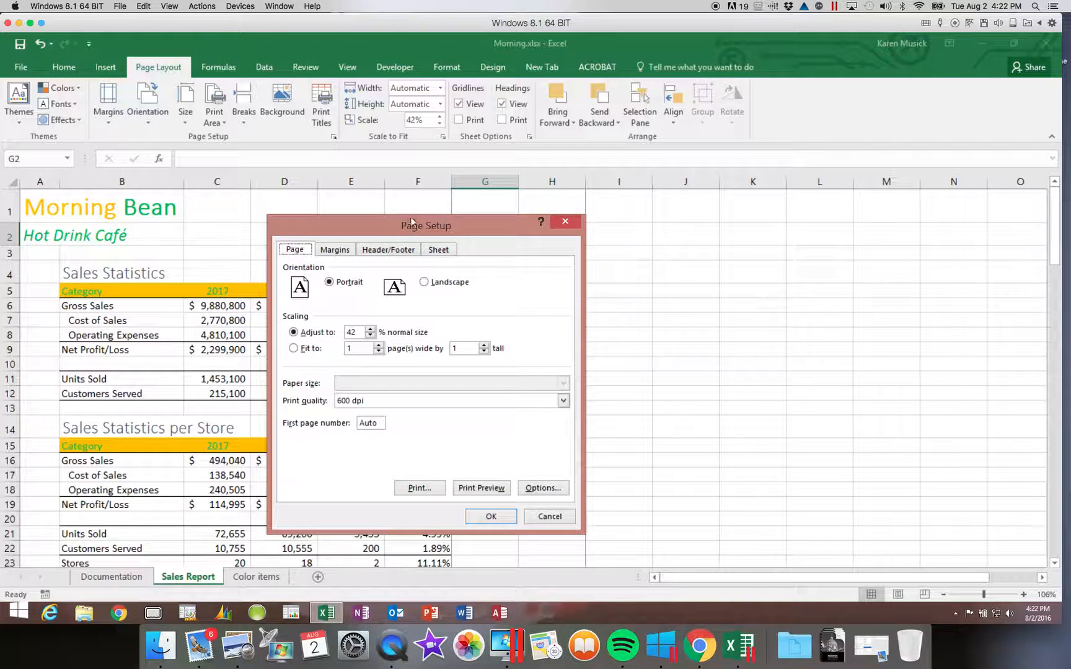
click(391, 251)
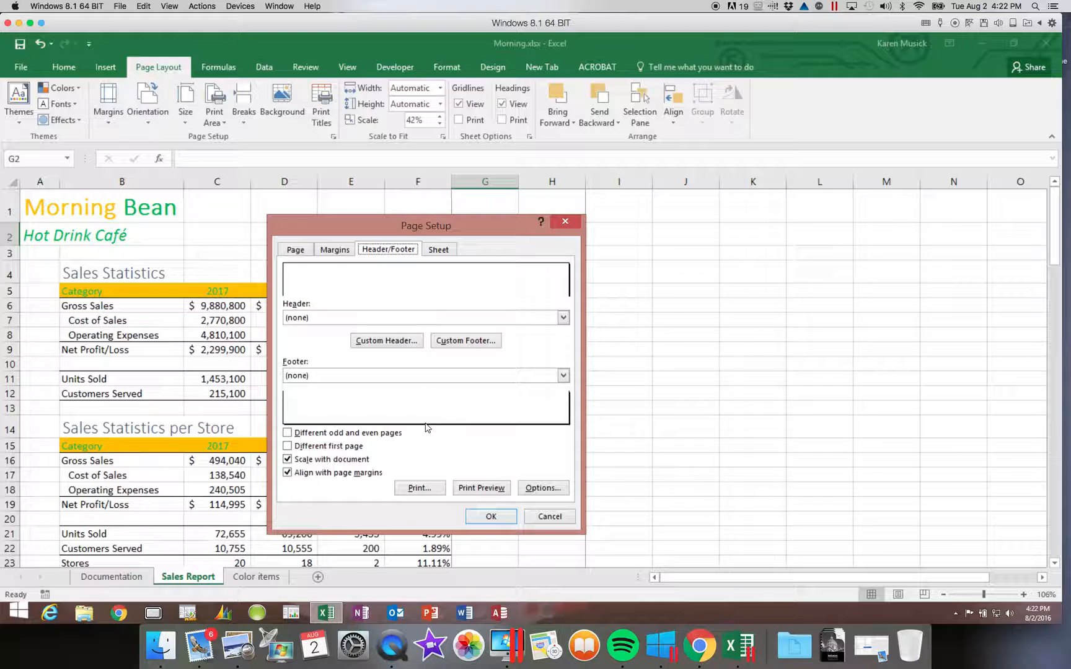
click(288, 447)
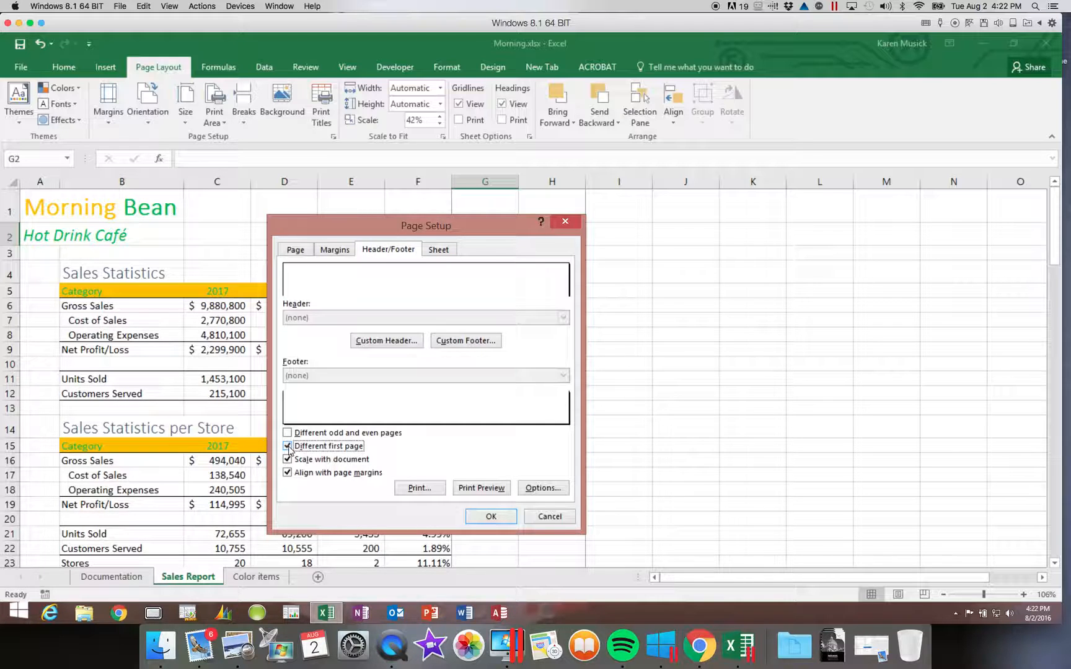
Step: Open the Custom Header editor from Page Setup
click(417, 341)
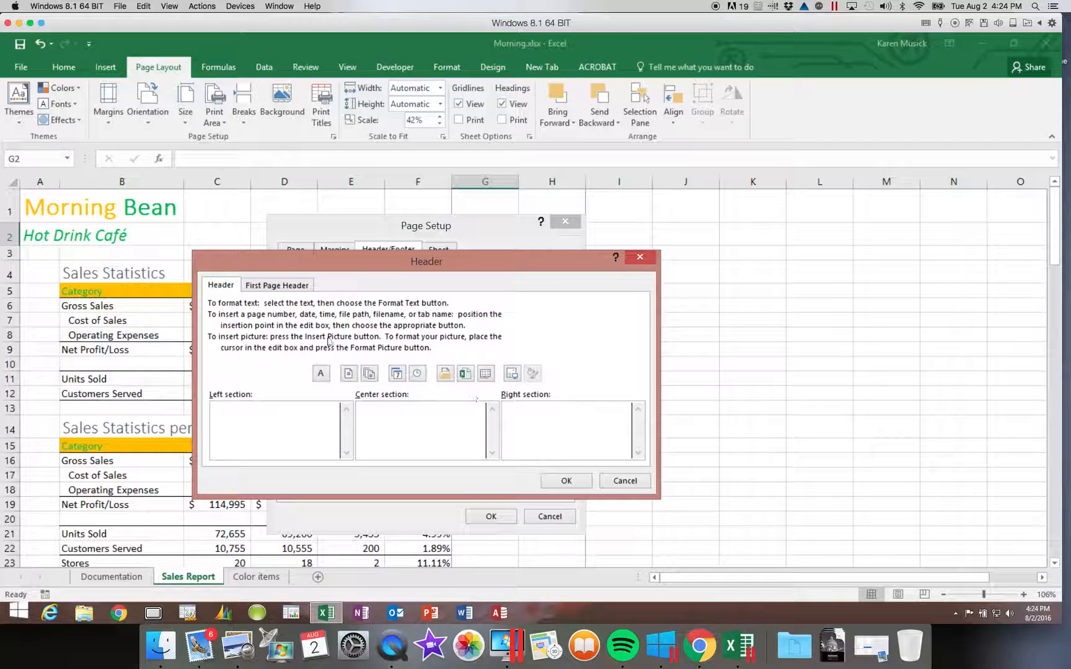
click(278, 286)
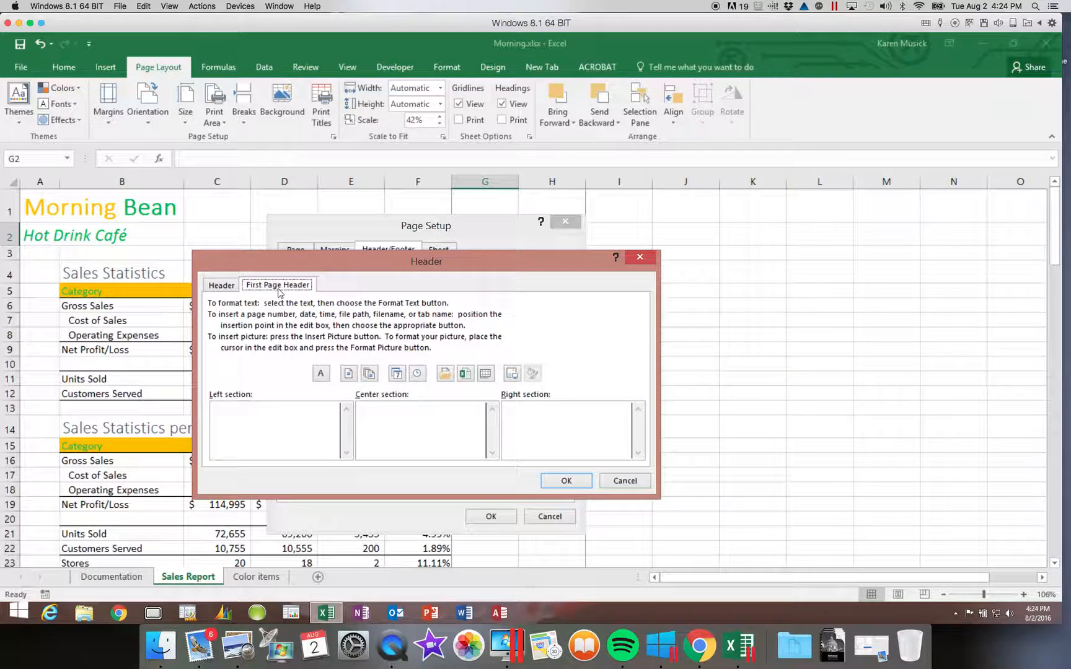
click(230, 287)
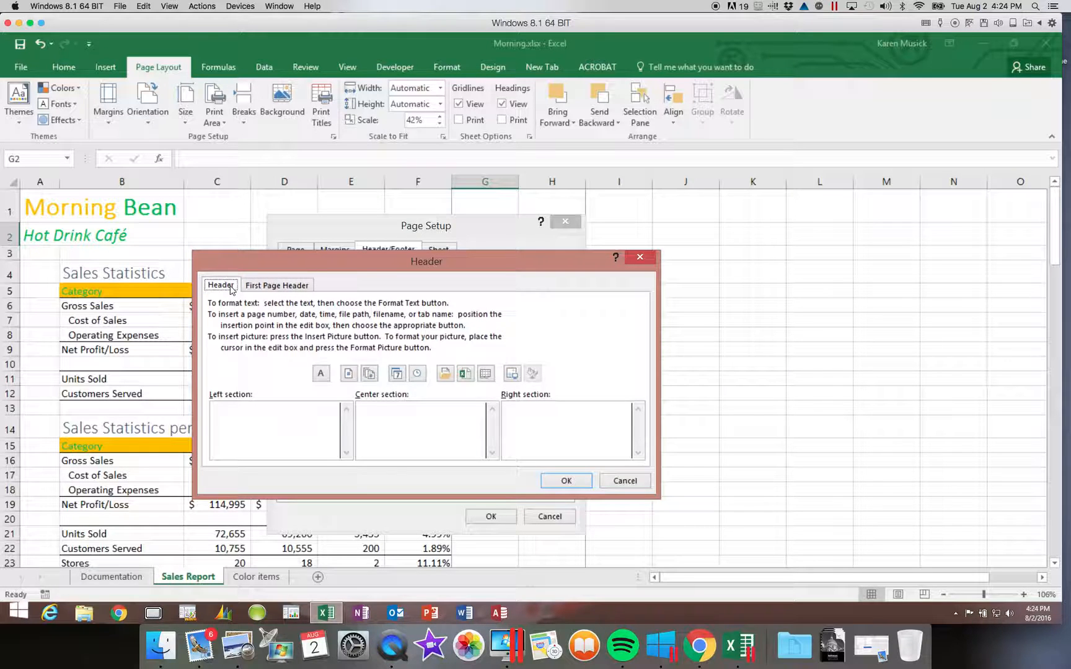
click(271, 289)
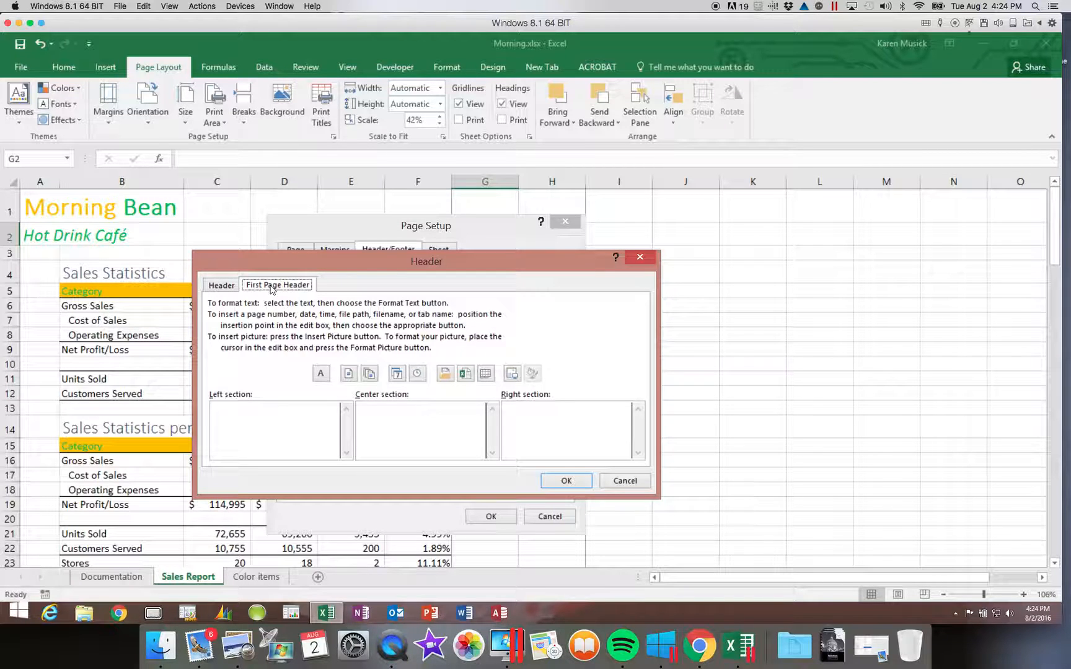
click(229, 288)
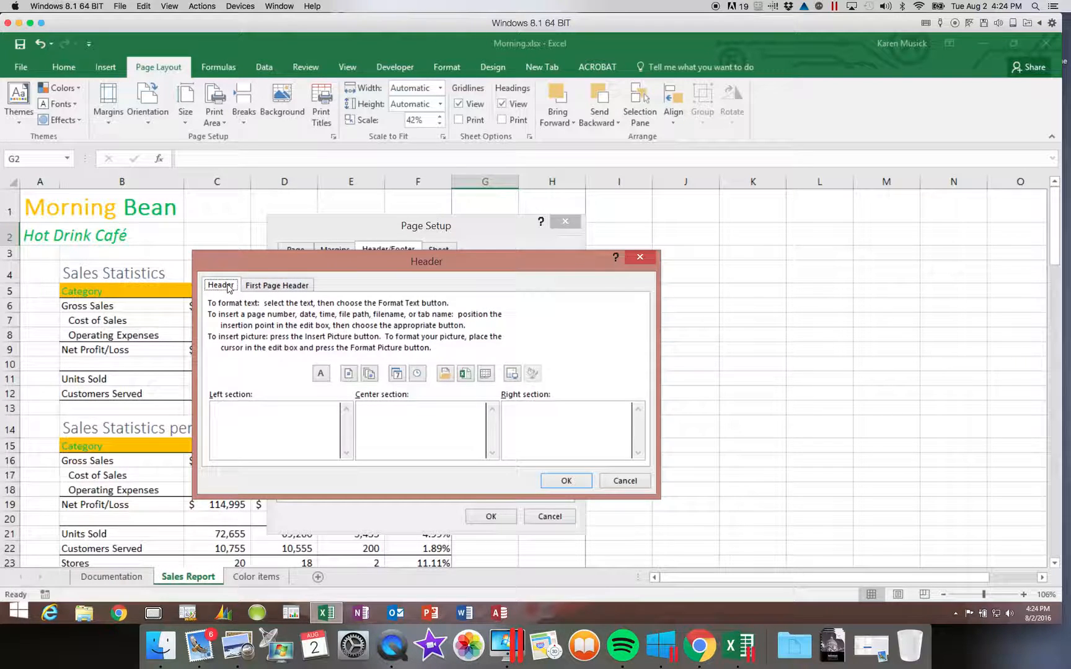
click(249, 415)
Step: Enter 'Filename:' followed by the &[File] field in the header's left section
text(File)
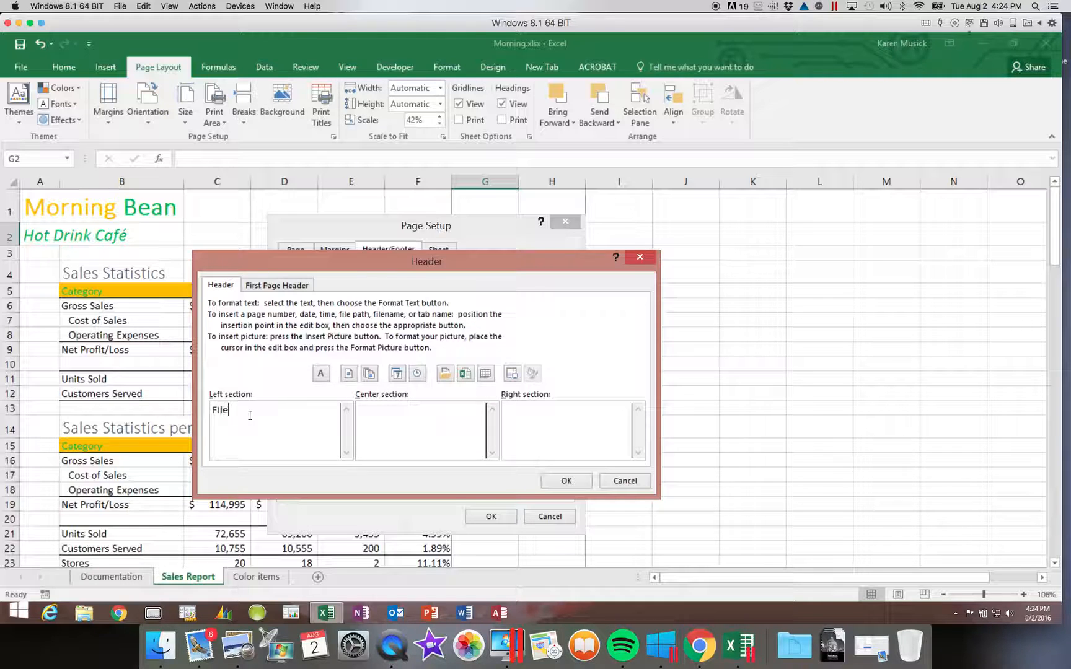
text(name:)
click(464, 374)
Step: Put &[Date] in the header's right section with &[Time] on the line below
click(604, 411)
click(400, 376)
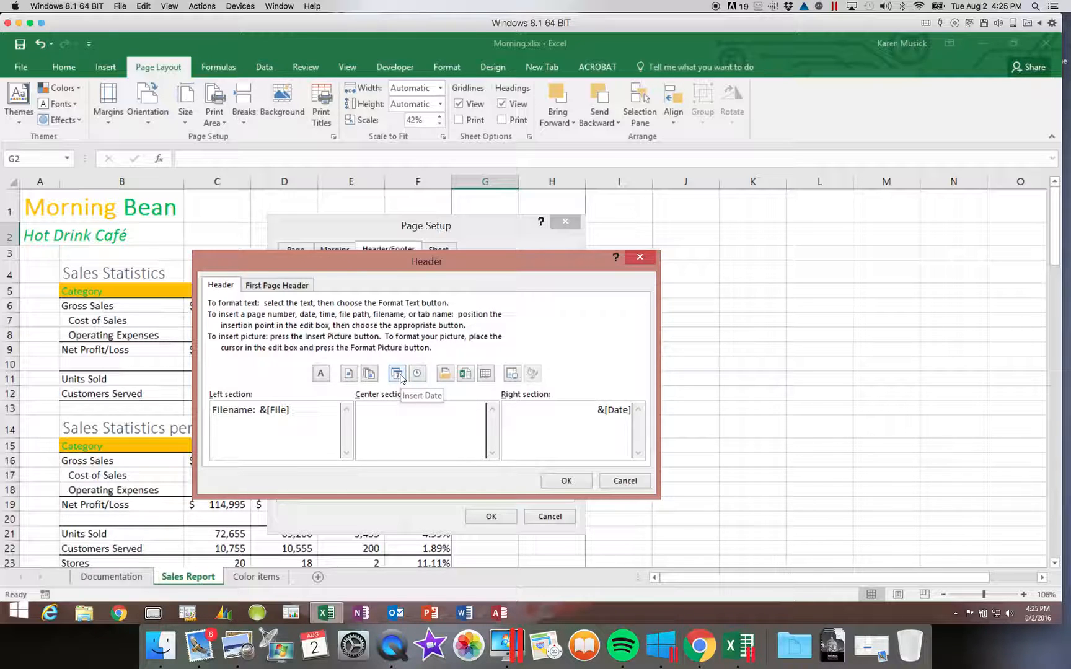
key(Return)
click(418, 374)
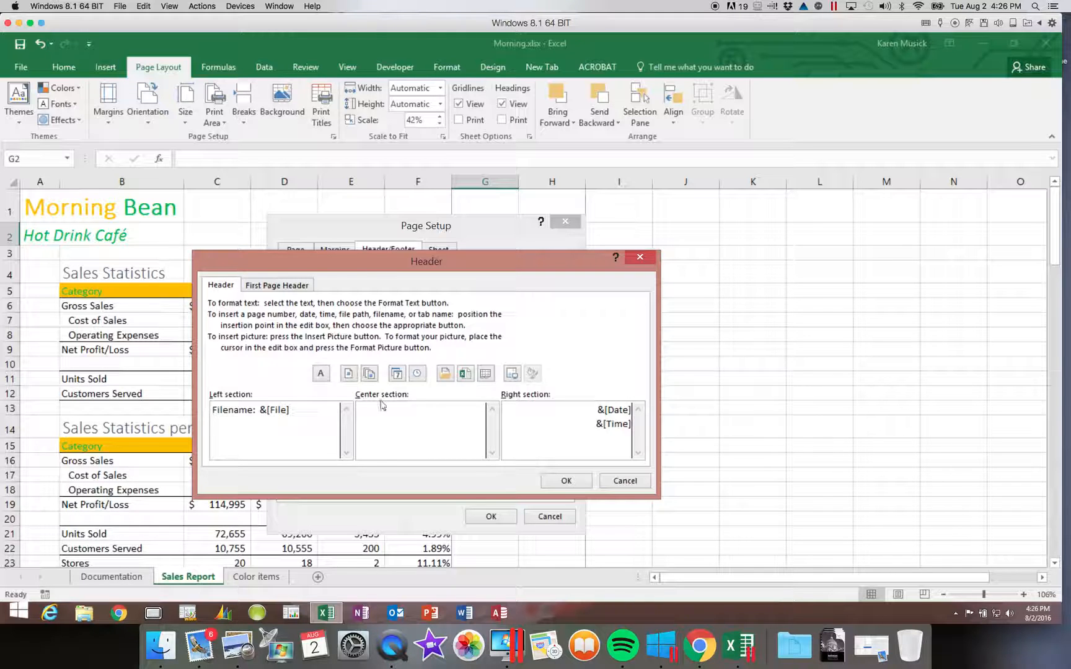
Step: Accept the filename, date and time header and open the Custom Footer editor
click(562, 481)
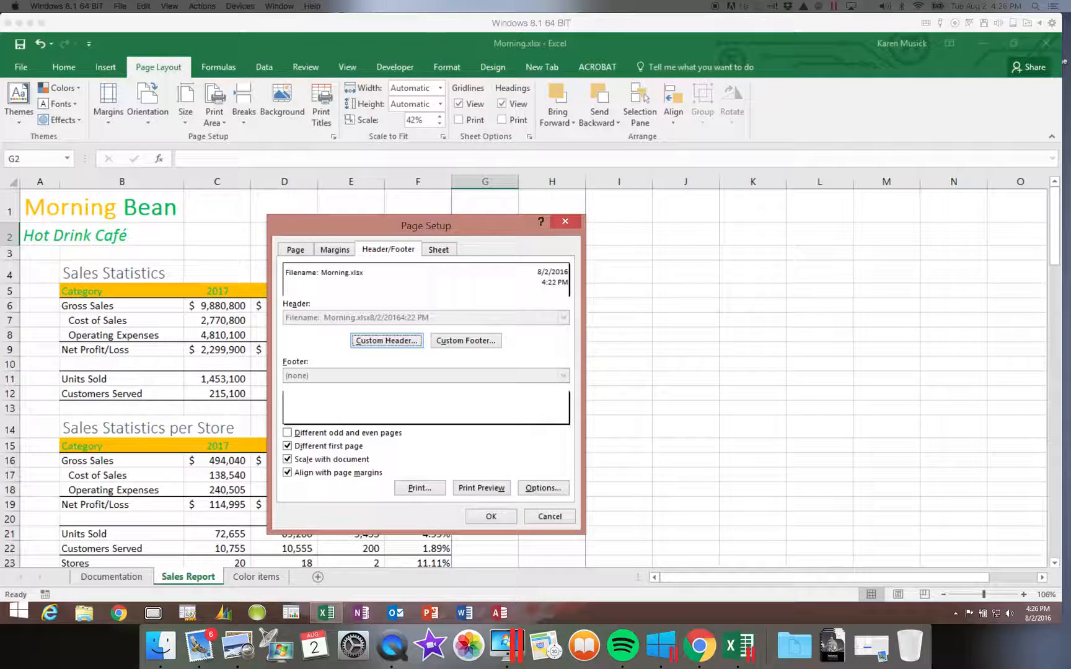
click(466, 341)
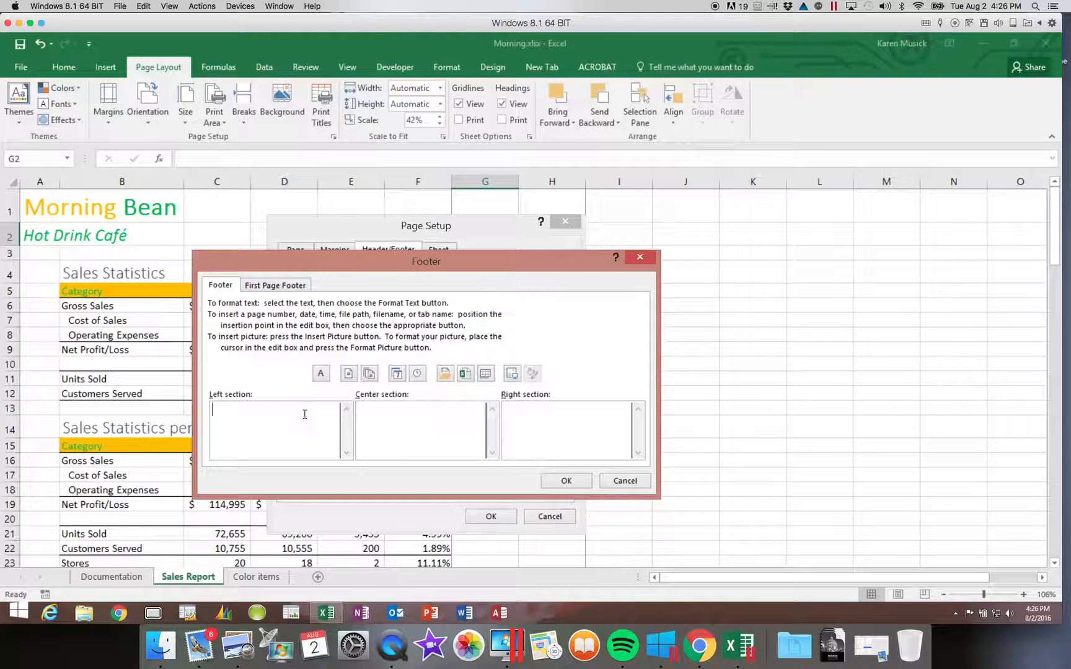
Step: Center 'Page &[Page] of &[Pages]' in the later-page footer
click(409, 422)
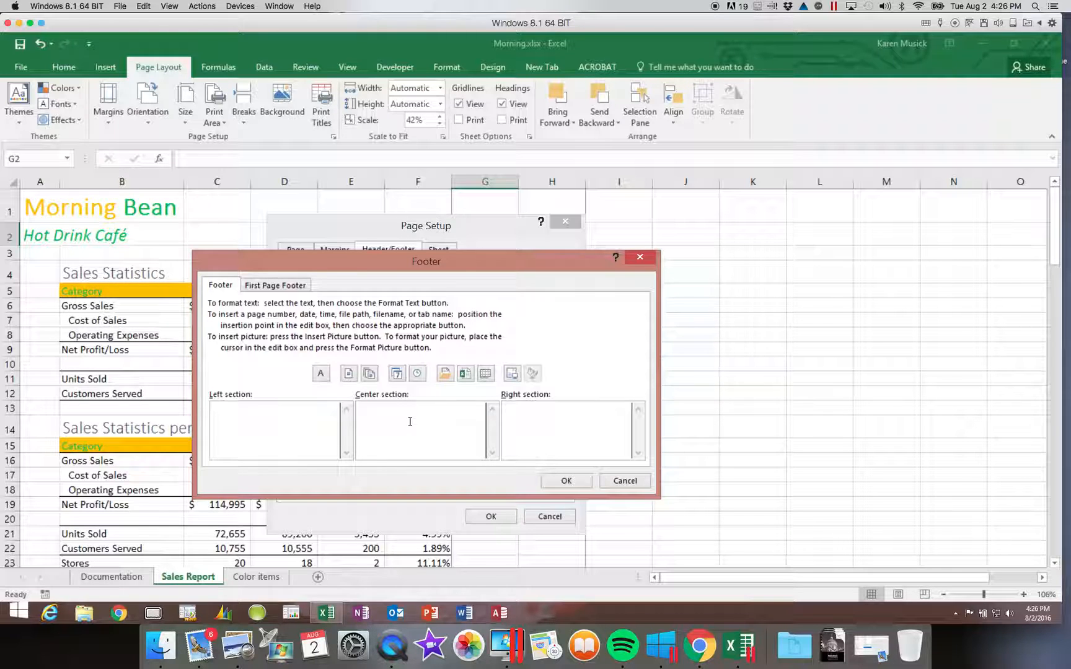
text(Page)
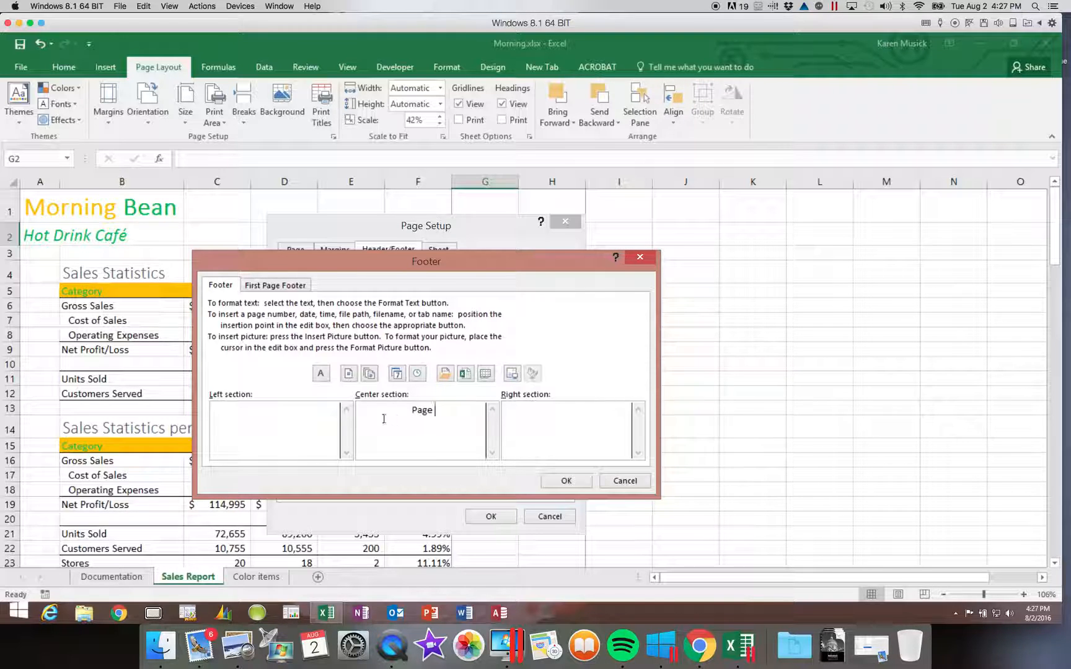
click(349, 374)
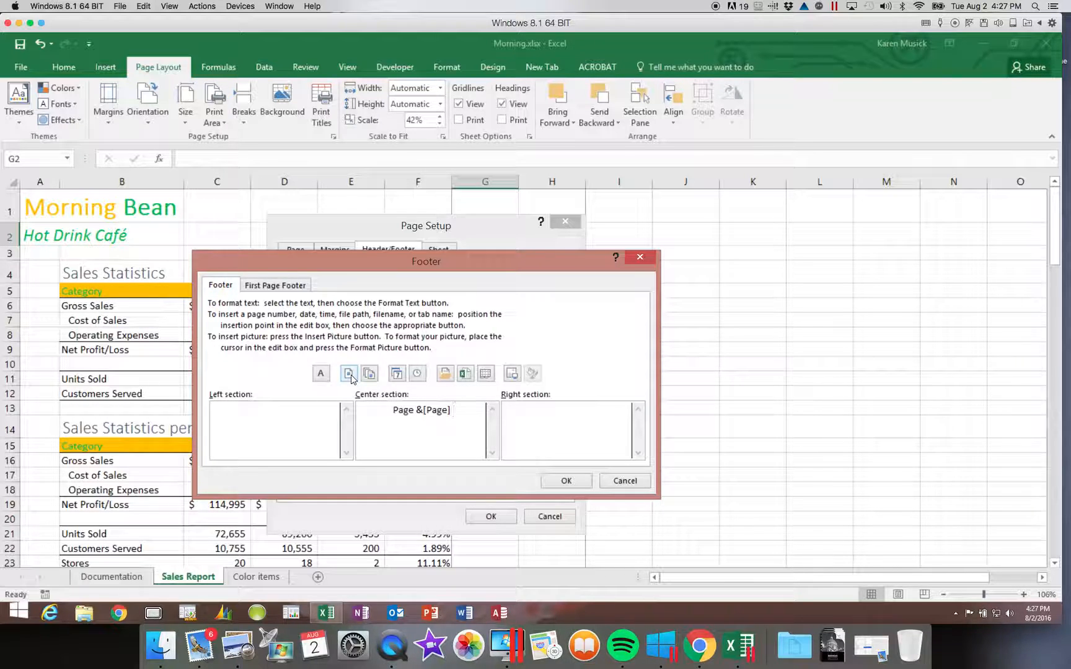
text(of)
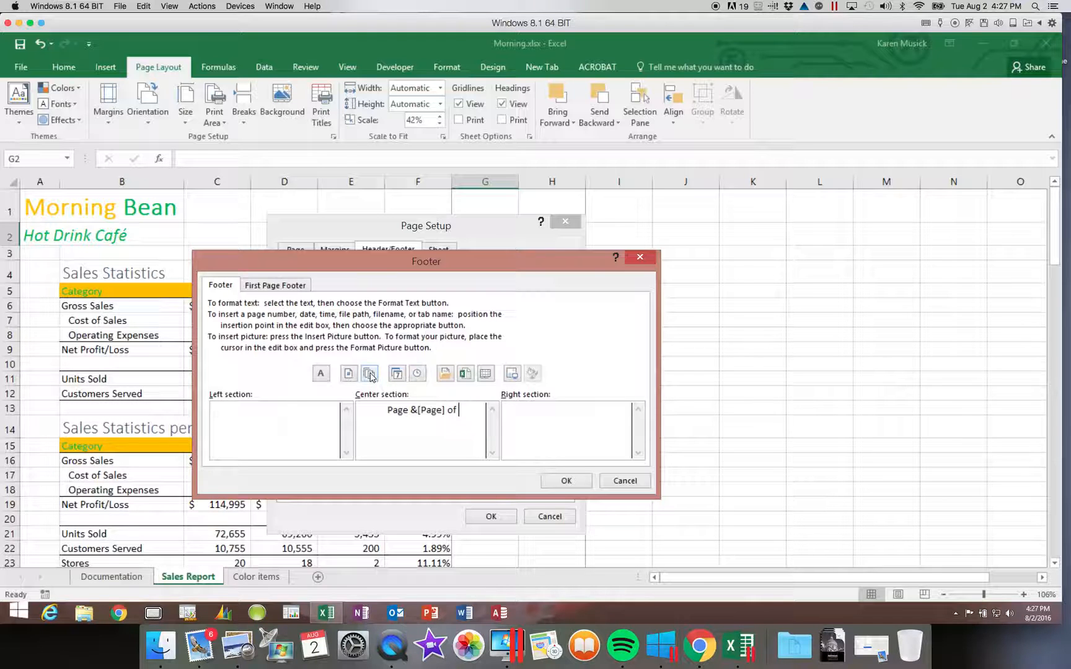
click(370, 374)
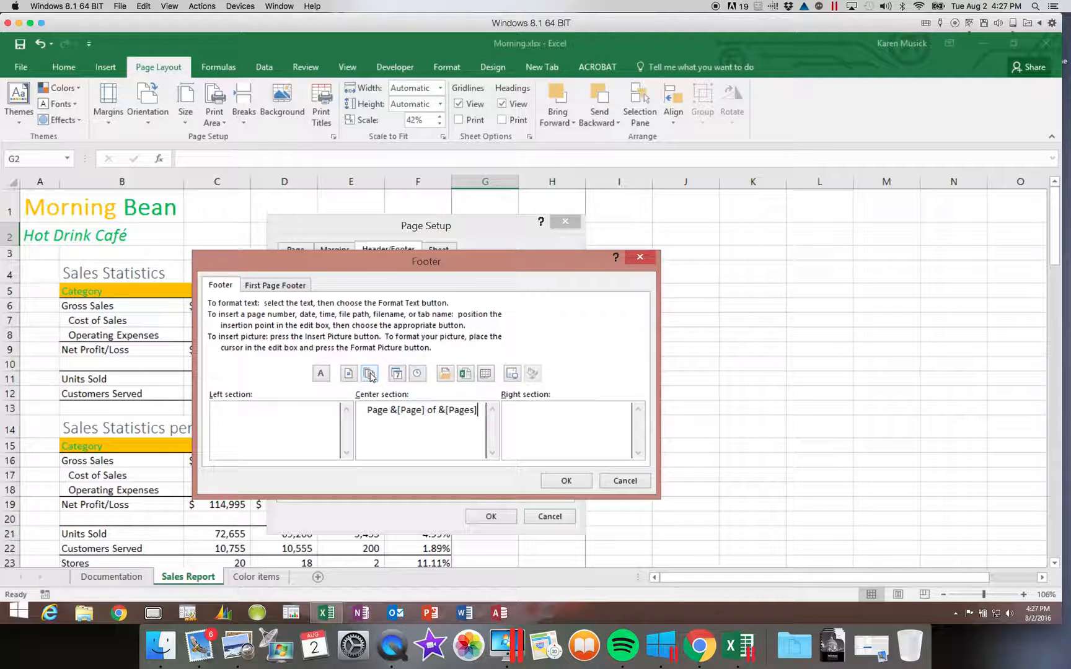
click(273, 288)
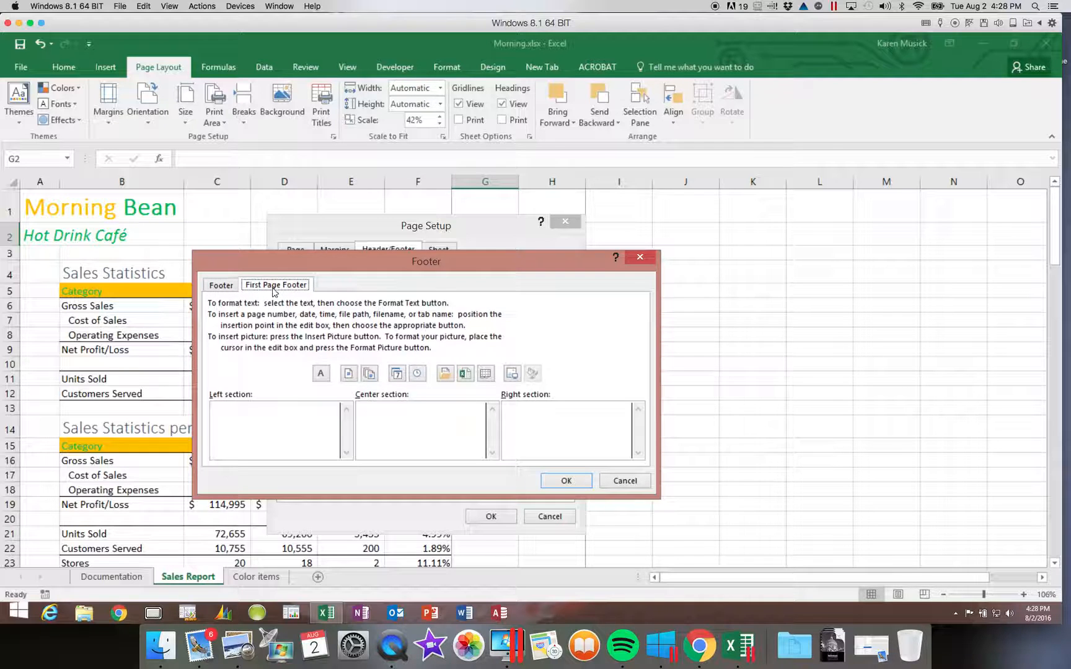
Step: Enter 'Prepared by:' and the preparer's name in the first-page footer's right section
click(552, 406)
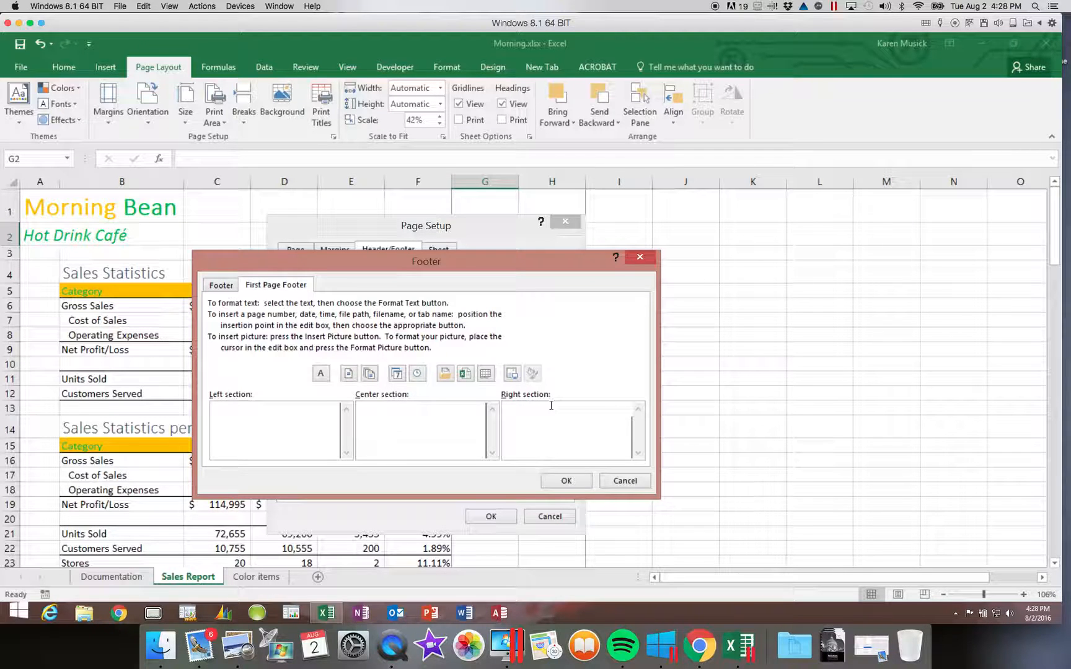
text(Prepared by:)
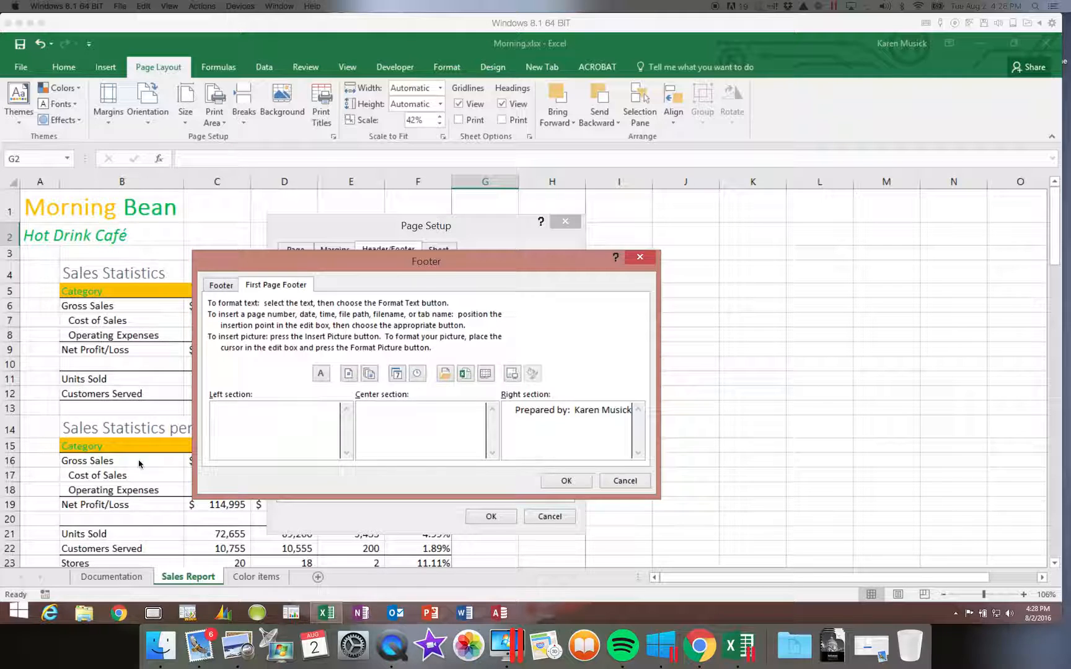
click(568, 482)
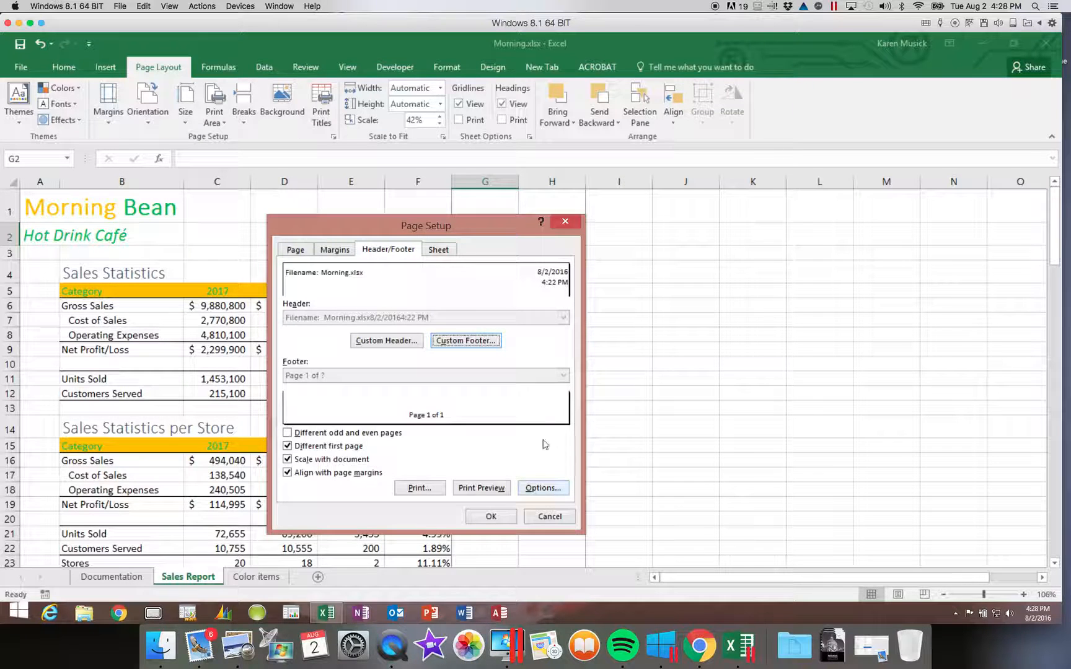
Step: Set the left page margin to 1 inch, apply it, and save the workbook
click(335, 250)
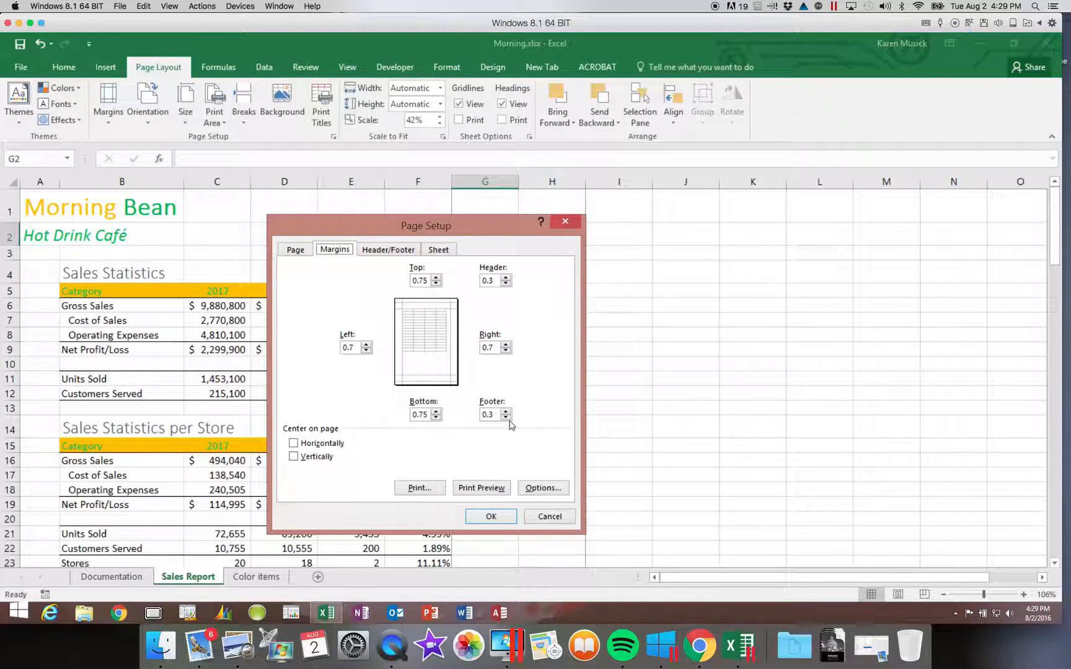
click(365, 345)
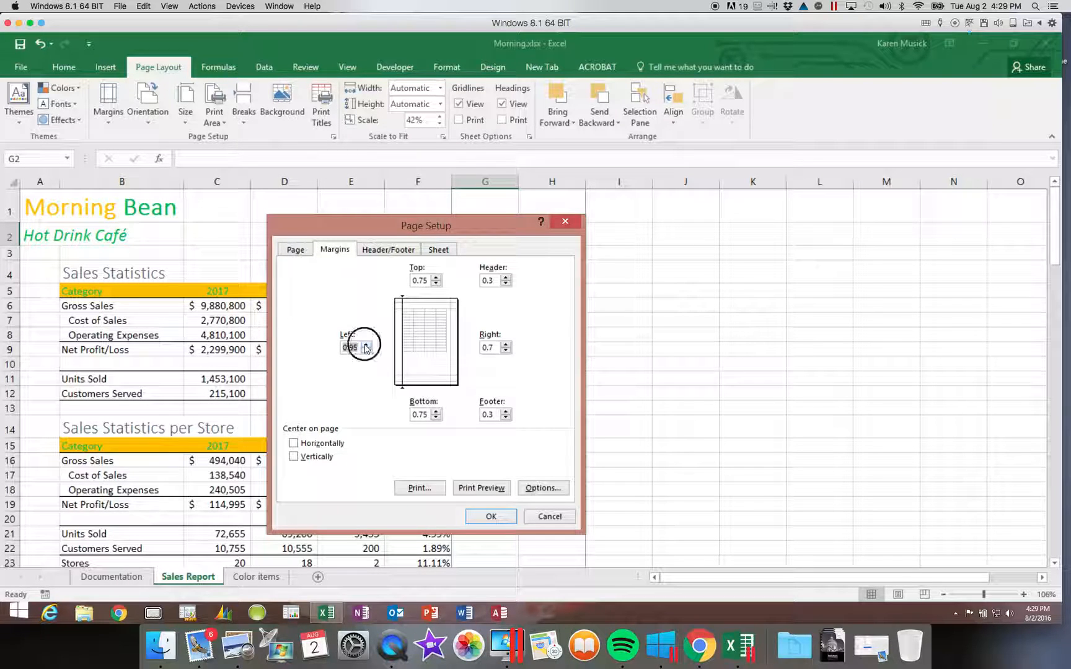
click(366, 345)
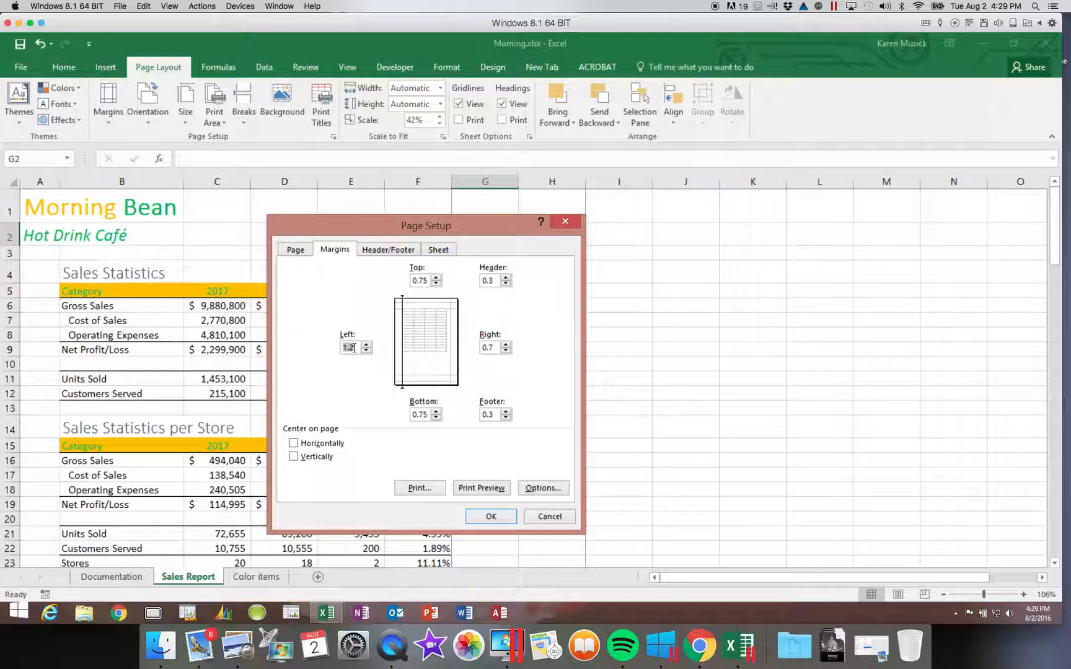
click(353, 348)
text(5)
drag(359, 348, 330, 350)
text(1)
key(Tab)
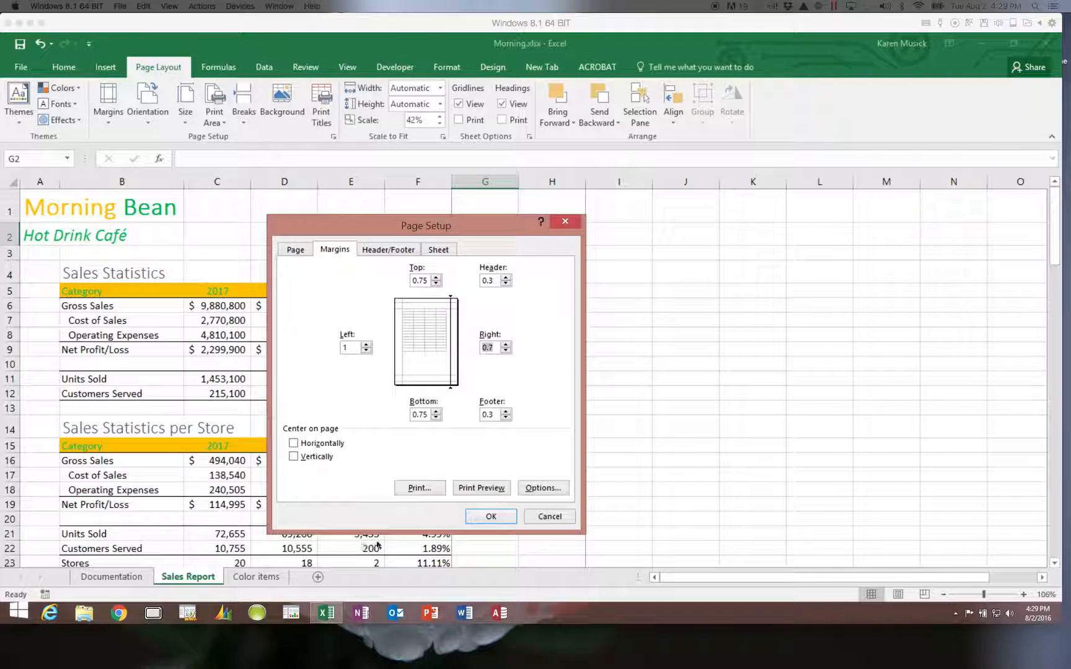
click(487, 516)
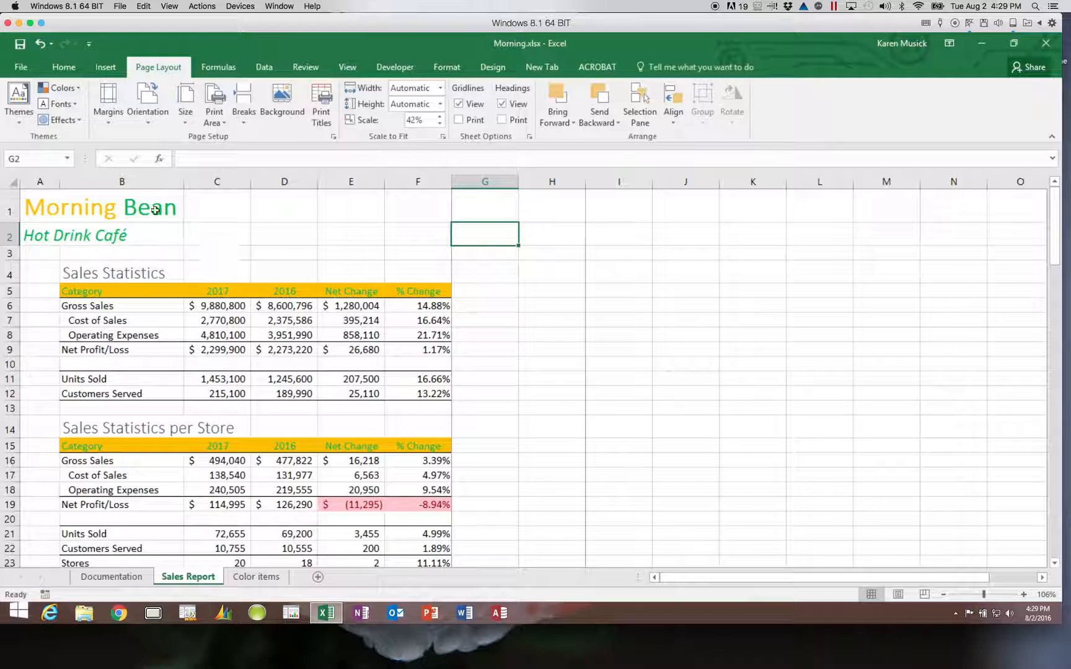
click(18, 50)
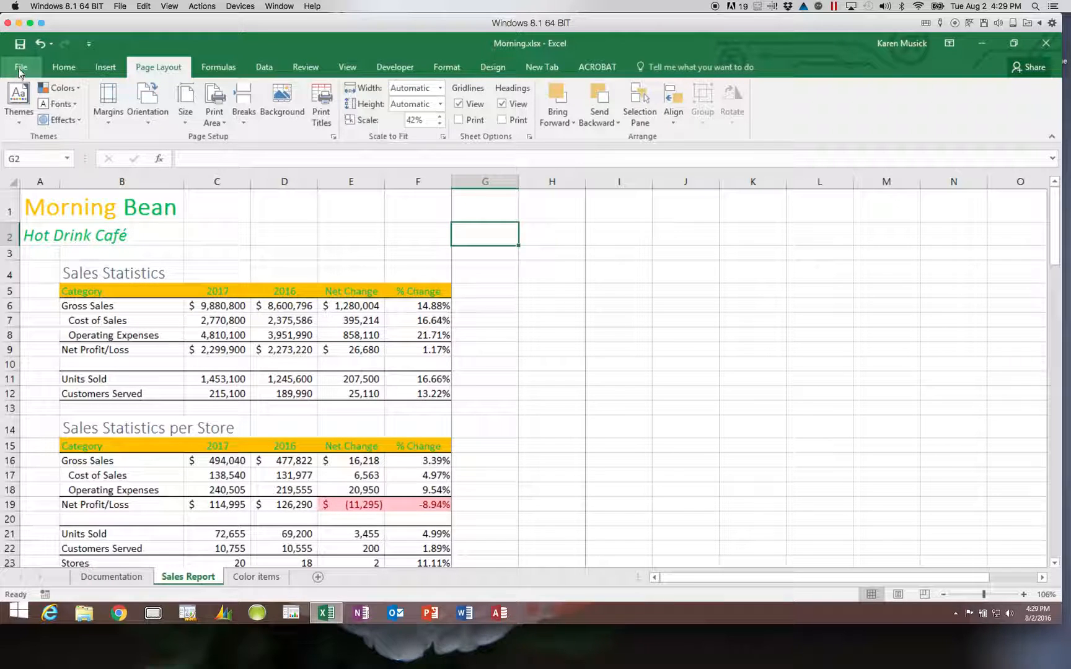
Step: Open the print preview and page through all three pages, ending back on page 1
click(20, 68)
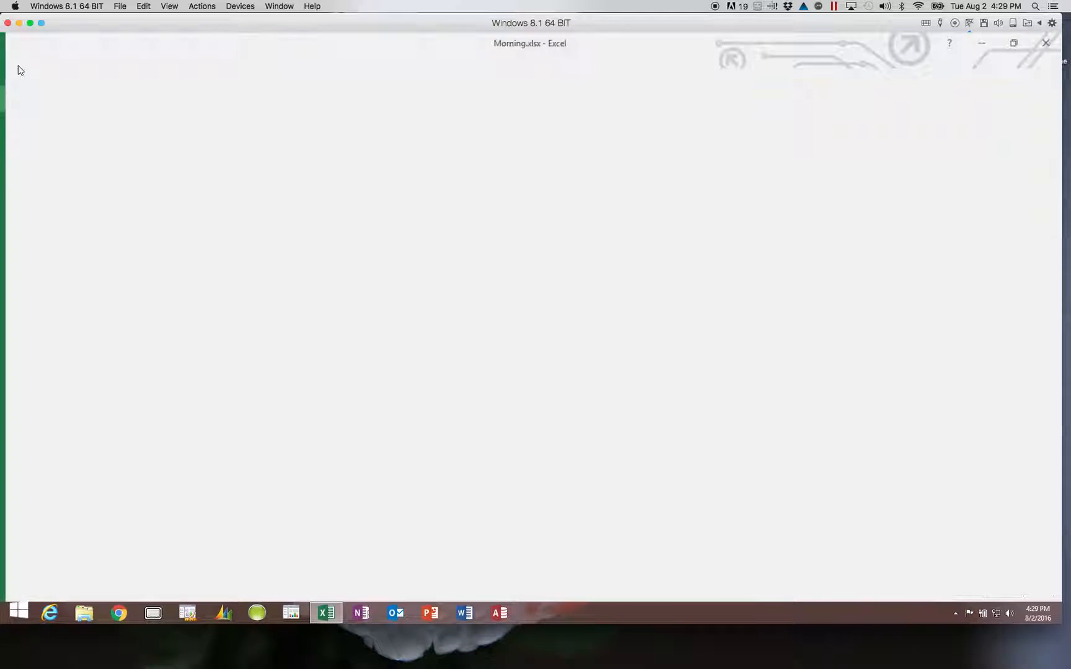
click(33, 297)
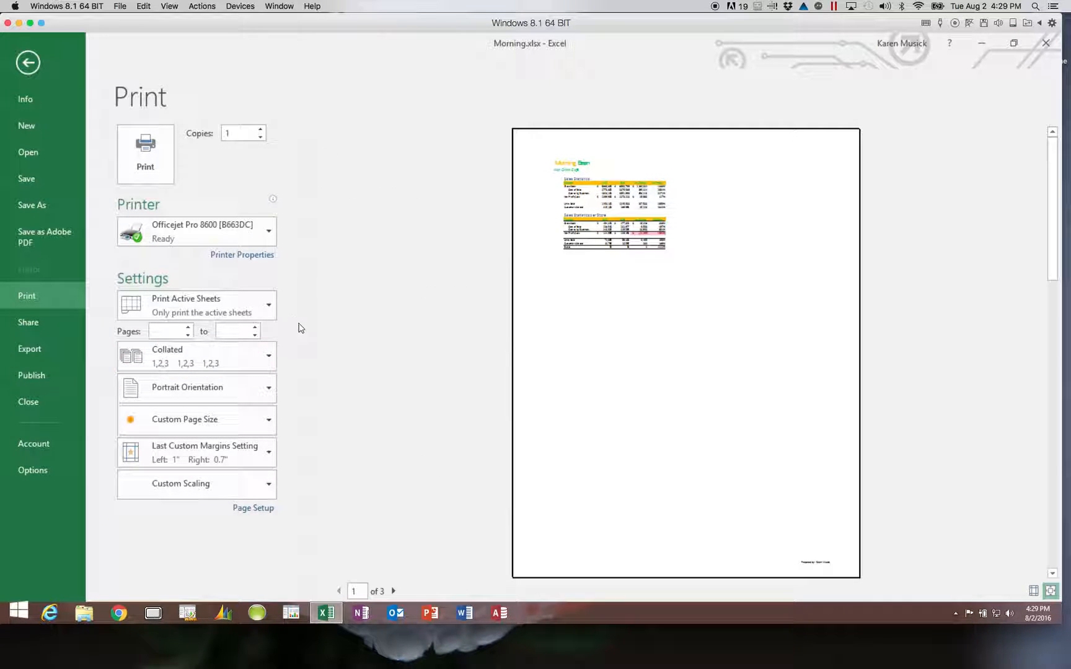
click(394, 591)
click(394, 592)
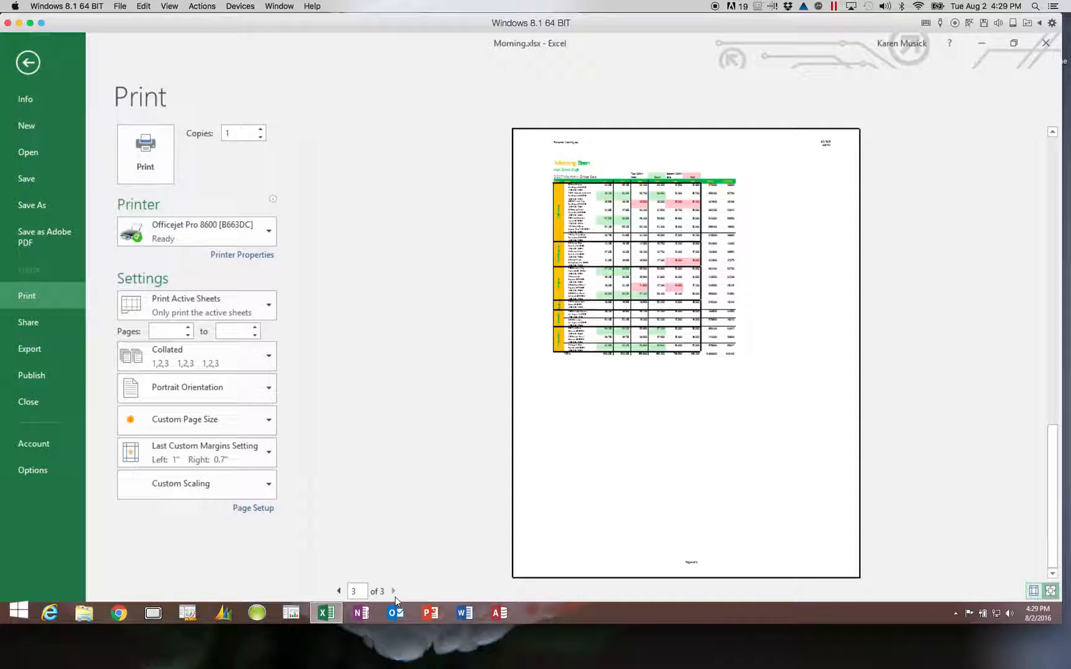
click(339, 591)
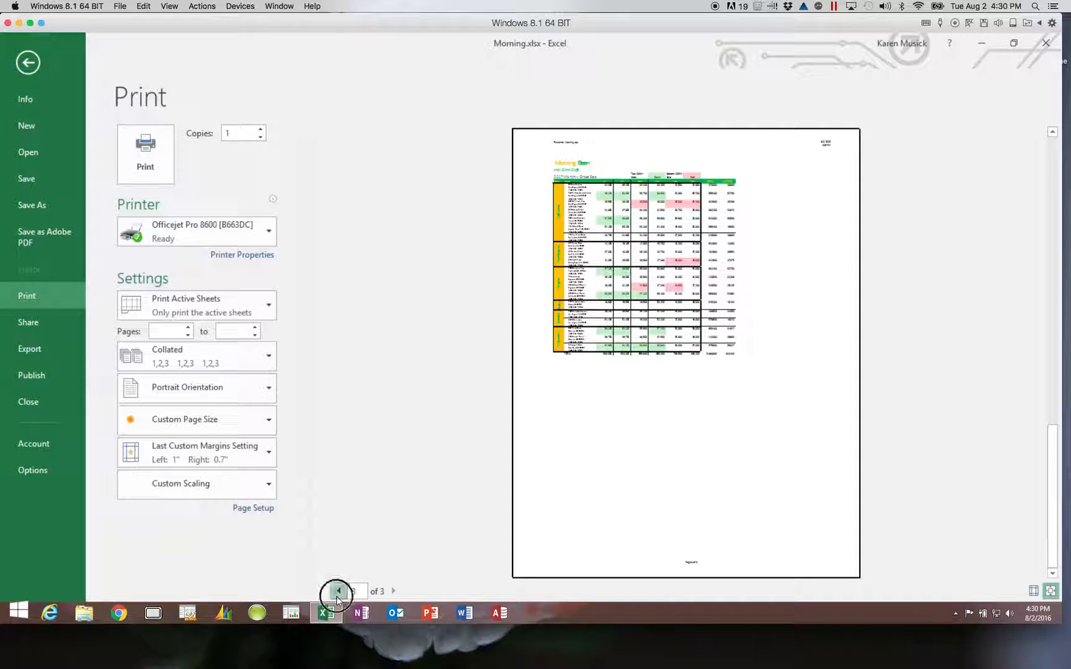
click(339, 592)
click(339, 592)
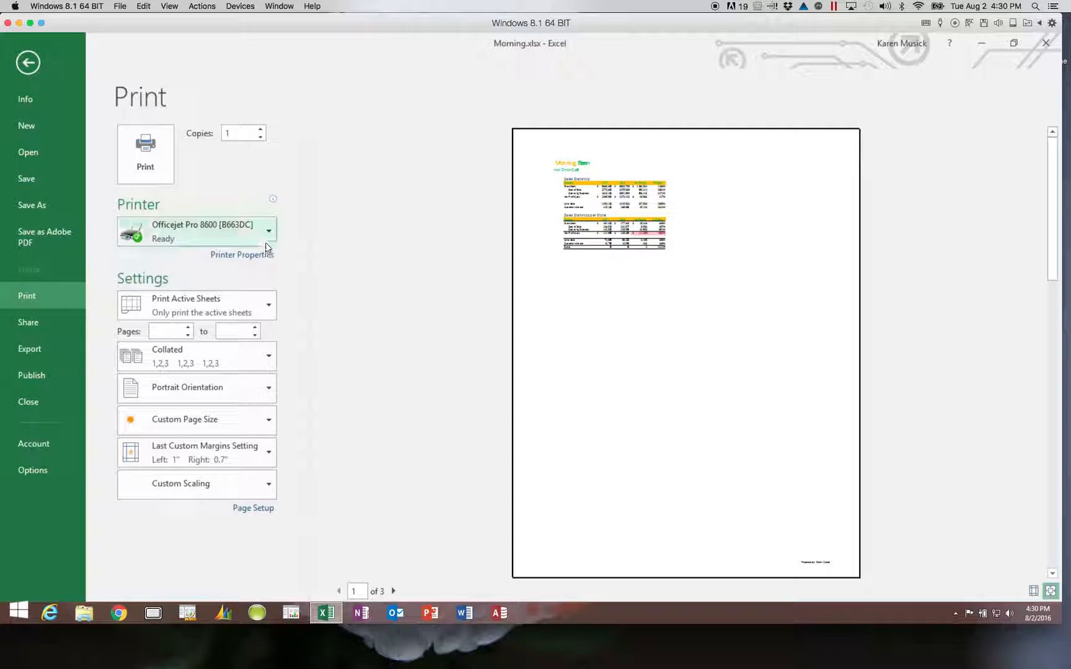
Step: Switch the print range to Print Entire Workbook and page through the preview to page 5
click(268, 304)
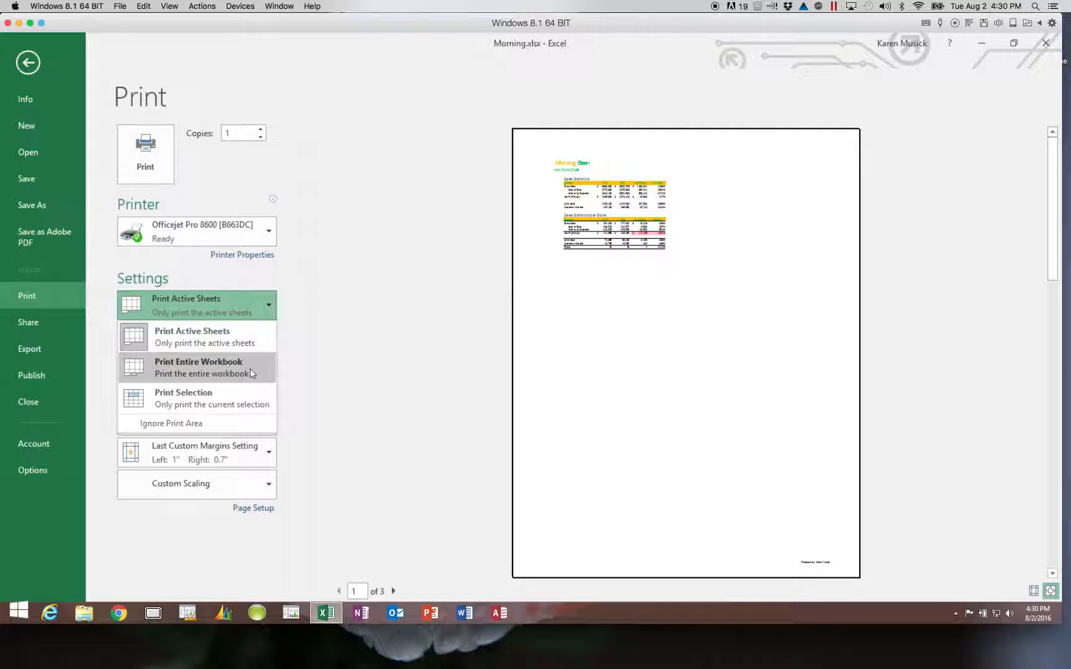
click(250, 368)
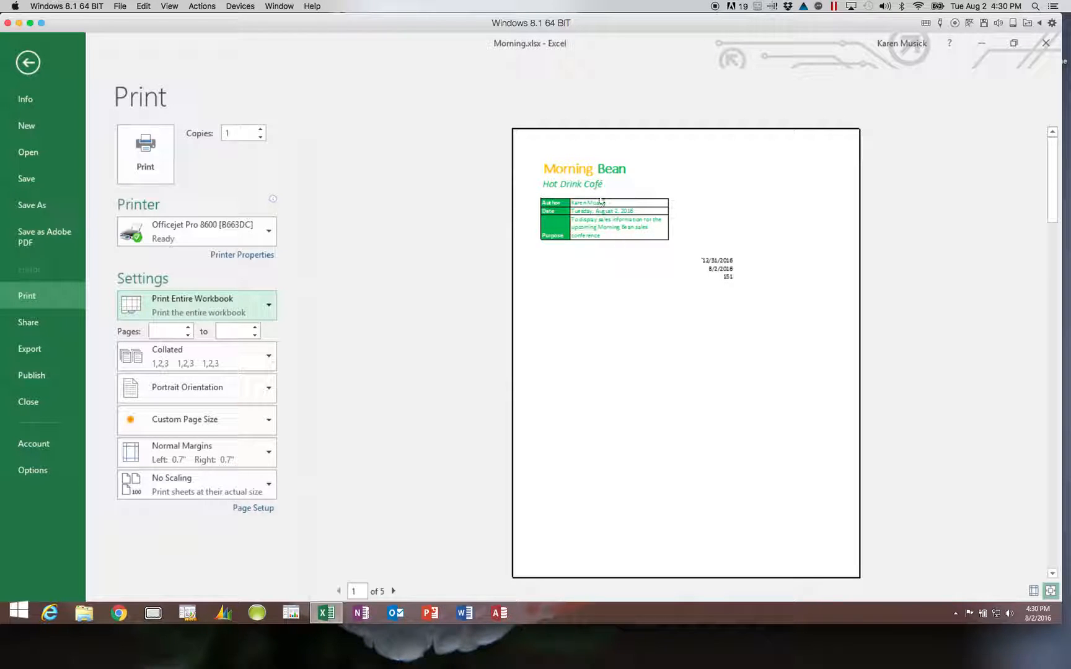
click(393, 592)
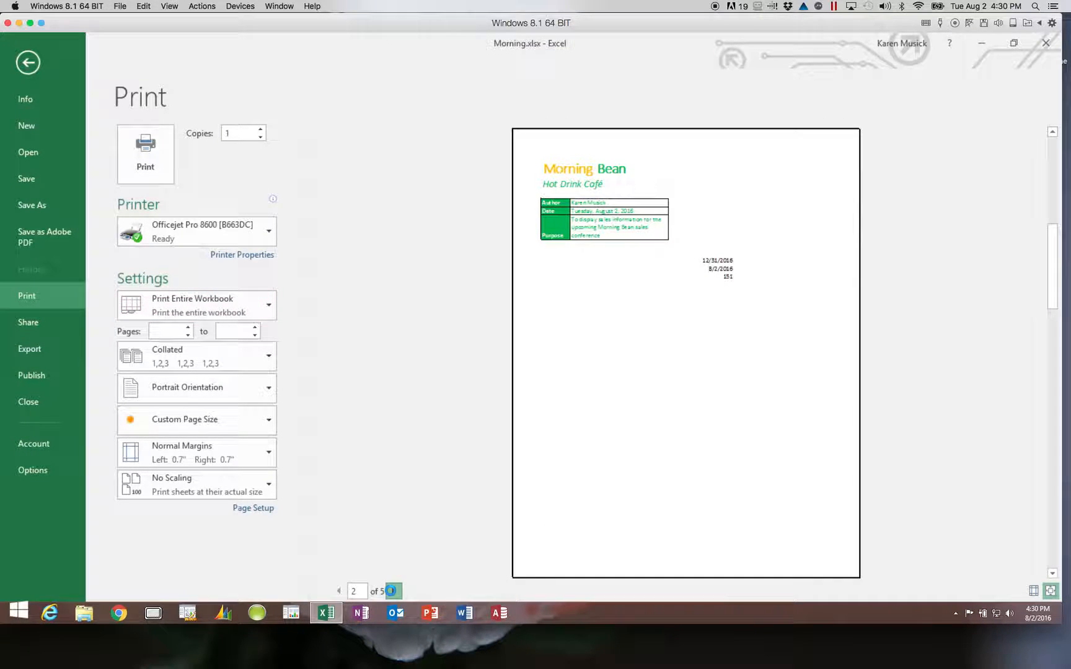
click(393, 592)
click(393, 592)
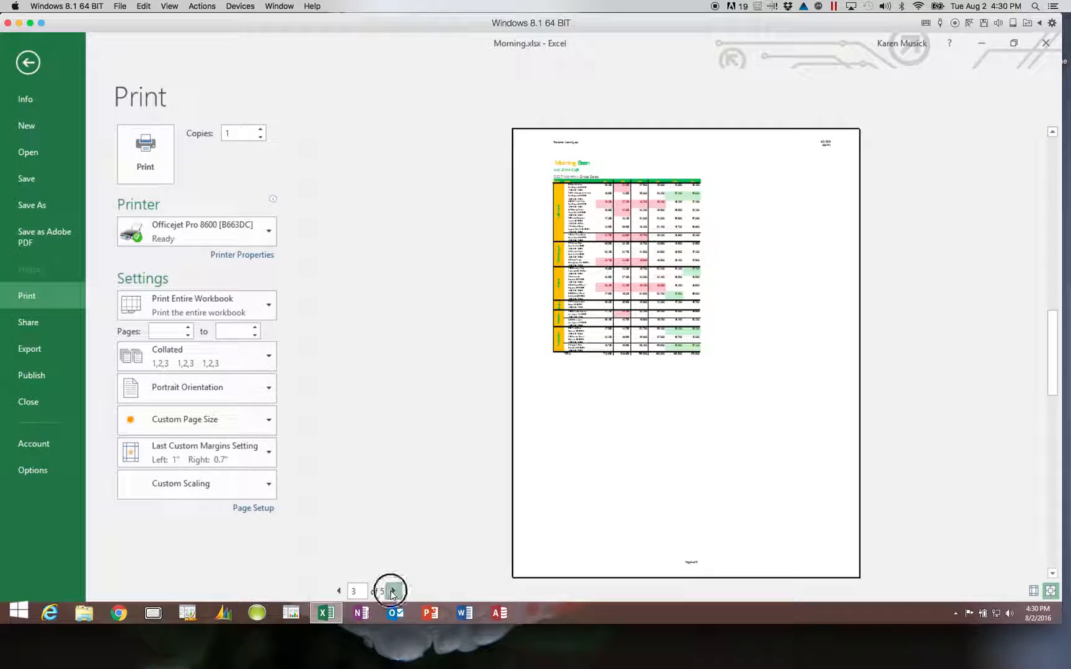
click(393, 592)
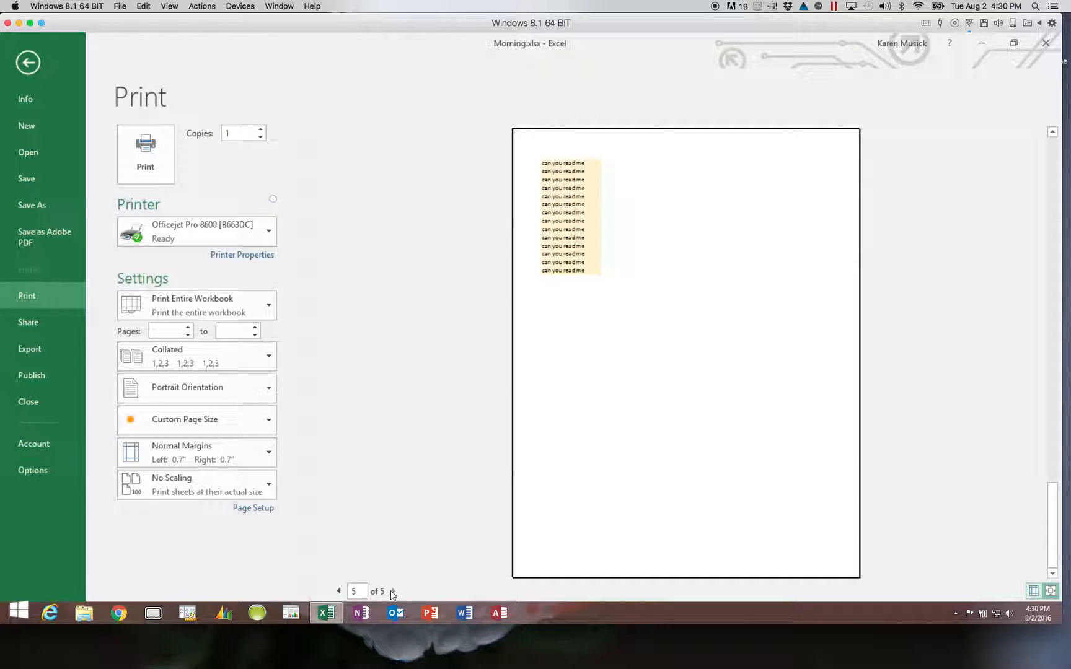
mouse_move(2, 659)
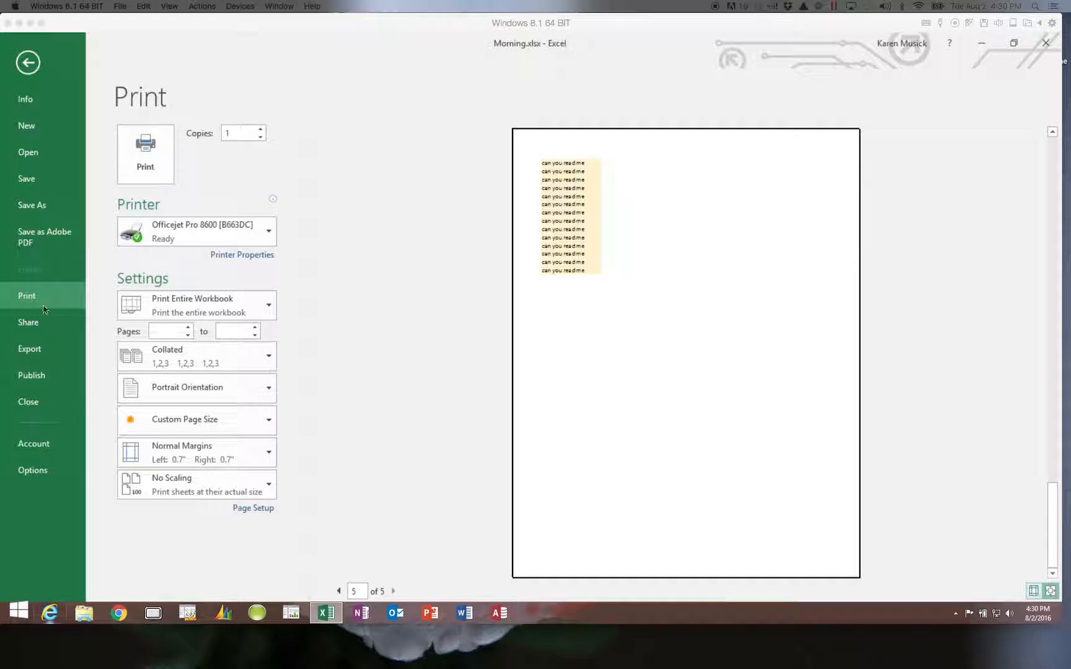
Step: Select Adobe PDF as printer with Print Active Sheets, then return to the worksheet and save
click(269, 233)
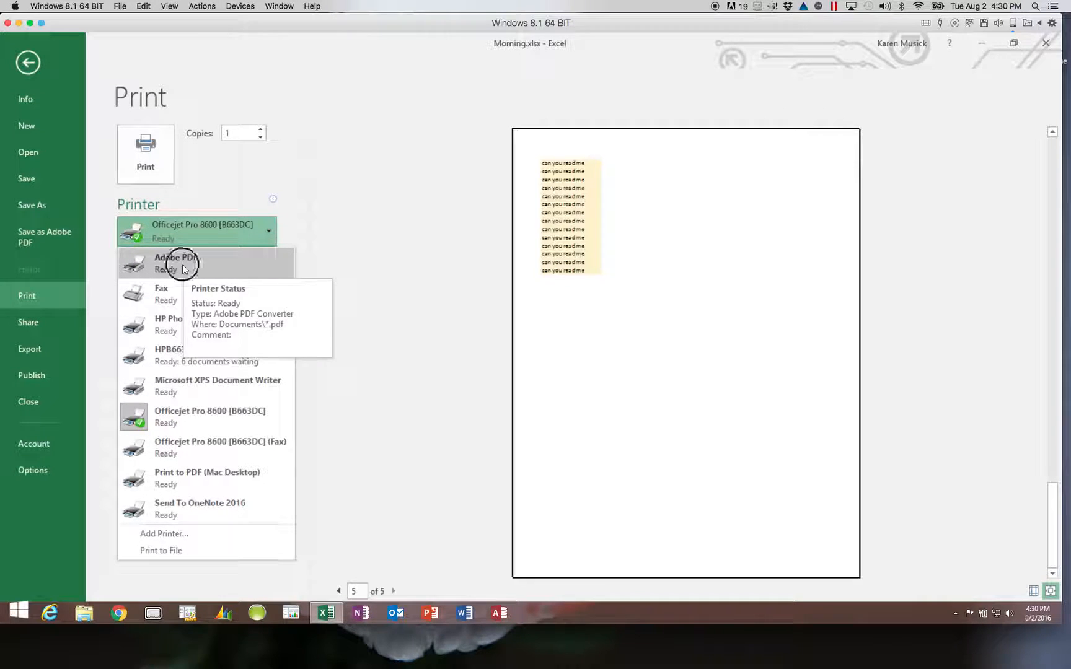
click(182, 265)
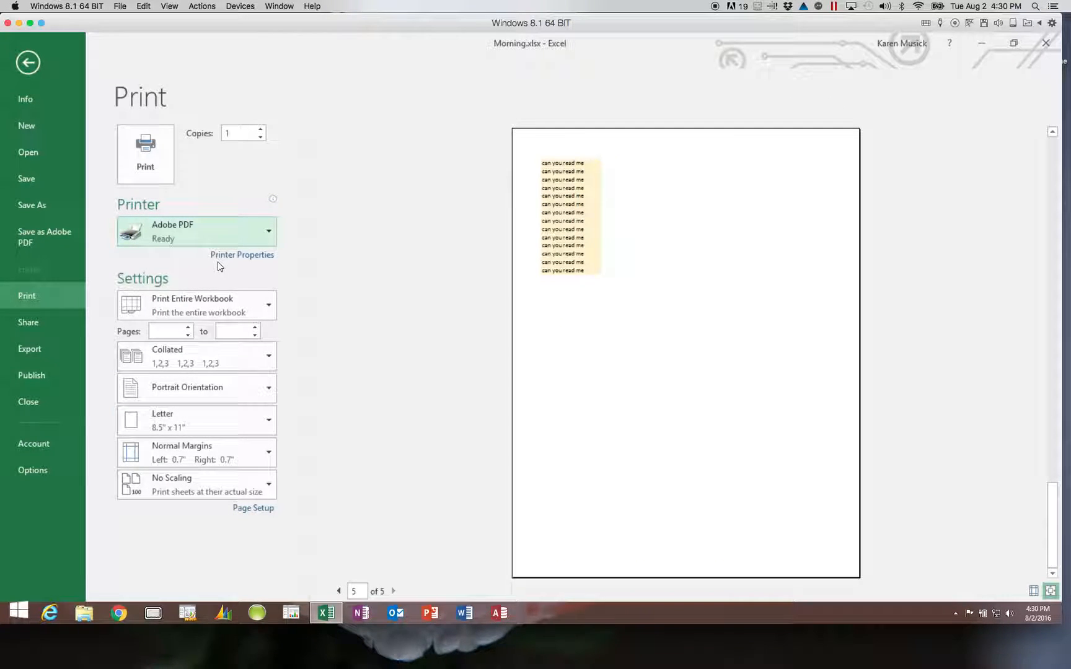
click(268, 305)
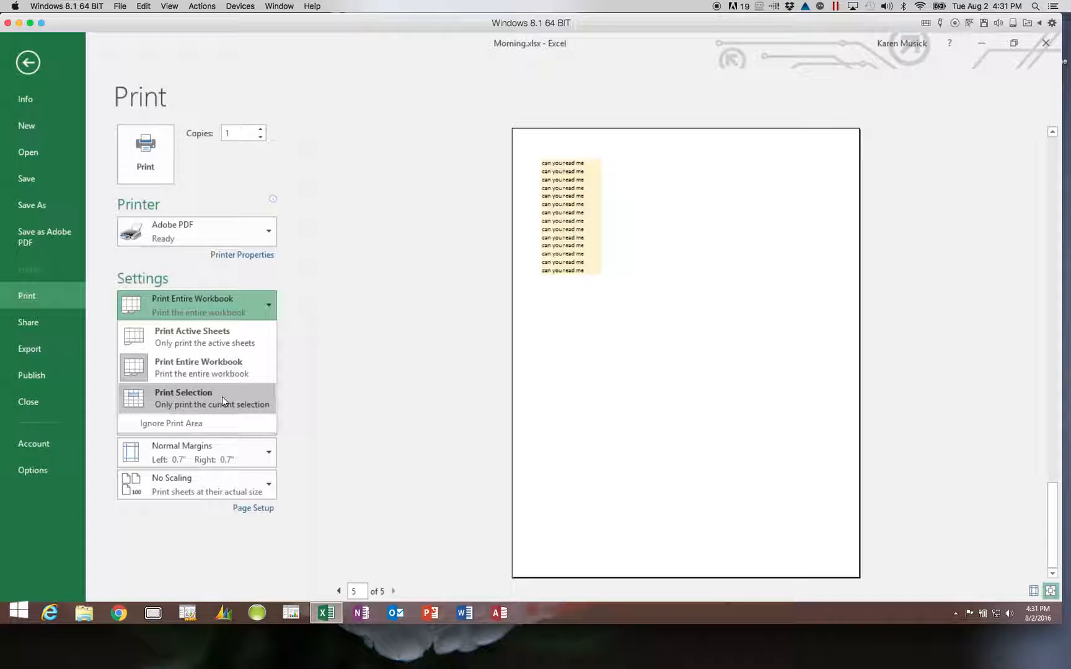
click(224, 339)
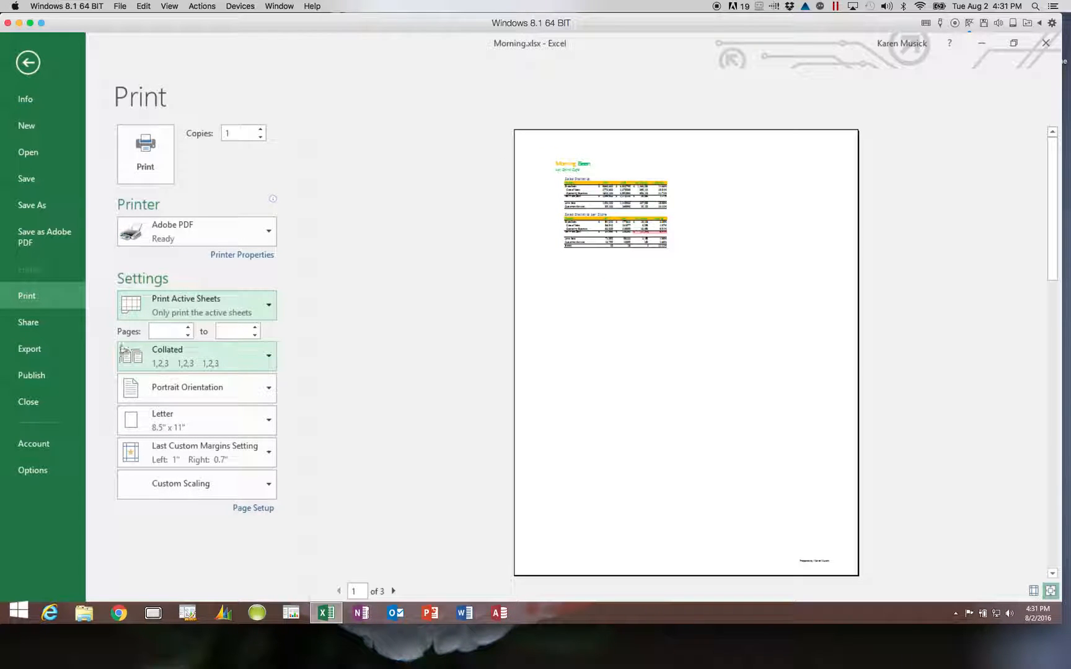
click(29, 64)
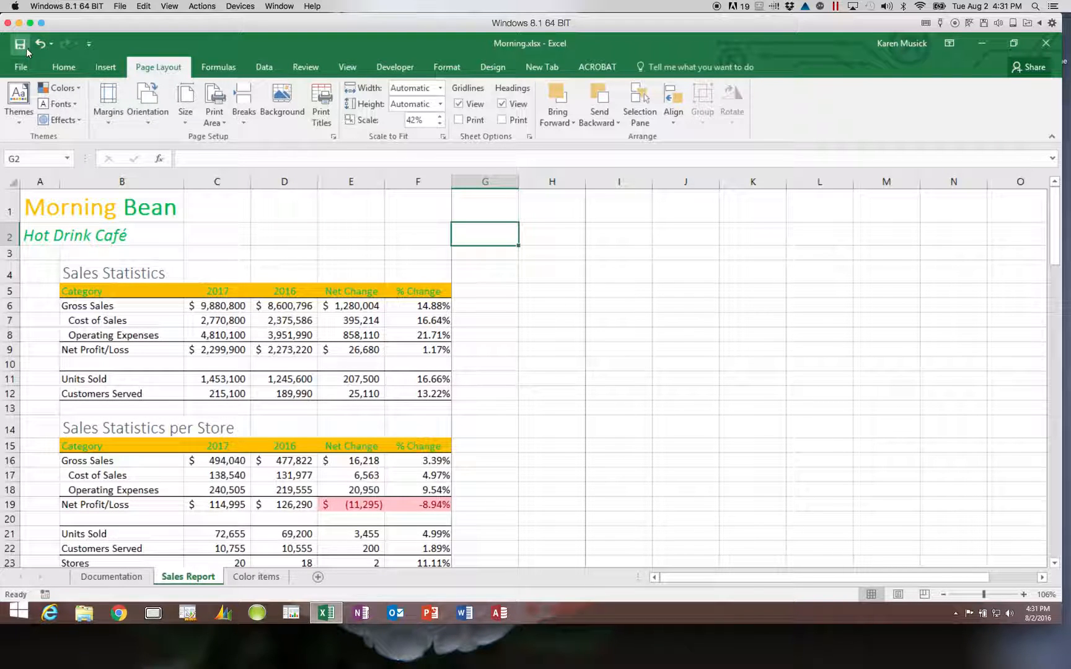
click(21, 44)
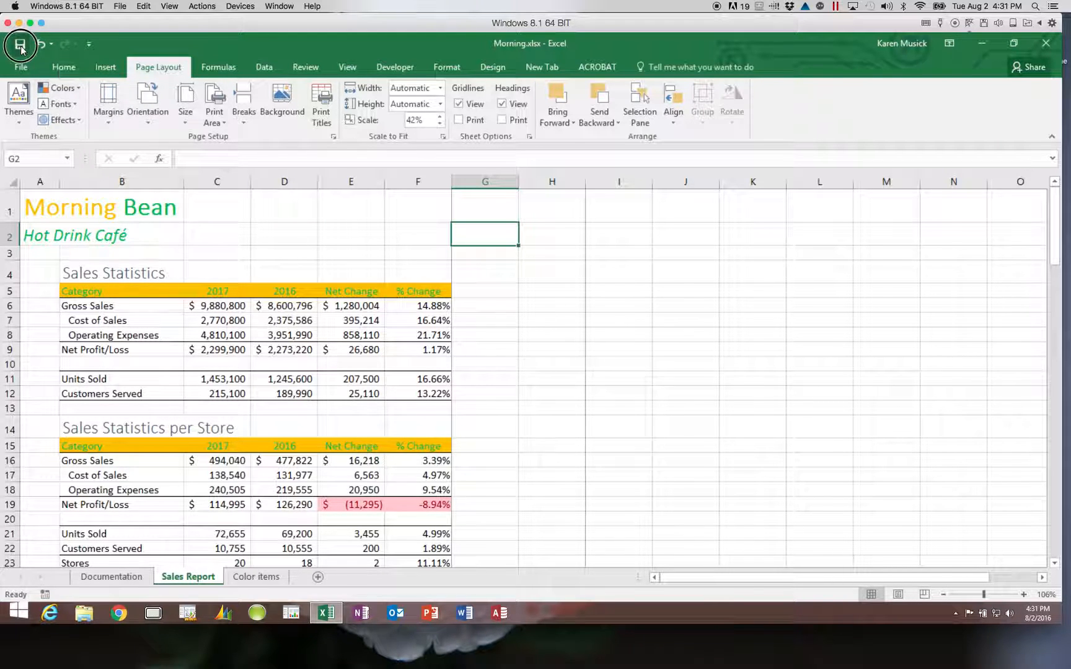